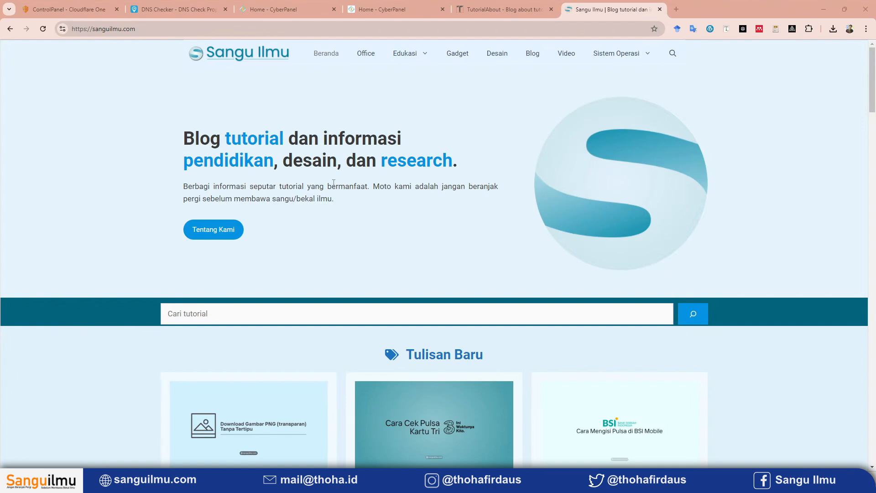
Close the Sangu Ilmu site and look over the TutorialAbout home page.
left_click(659, 9)
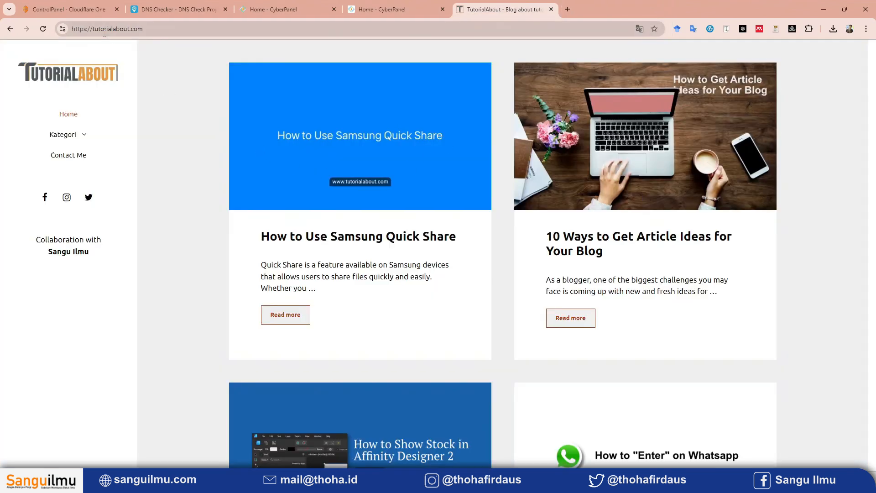
left_click(99, 29)
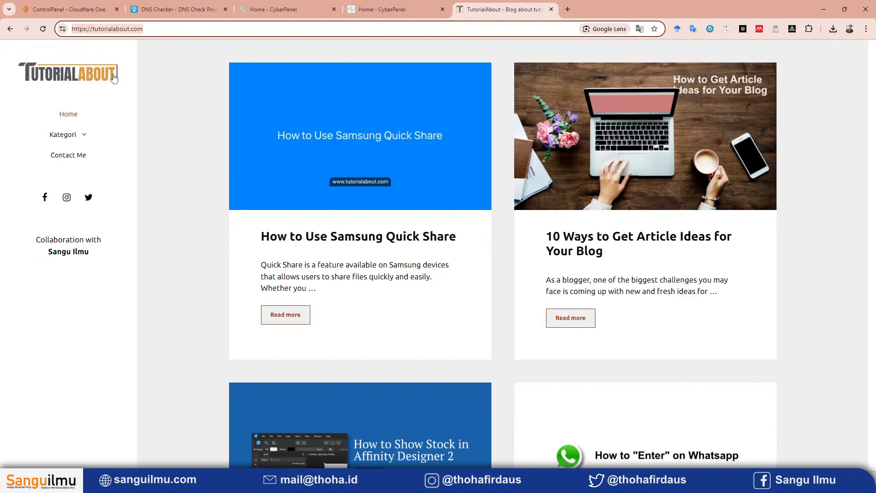
left_click(160, 93)
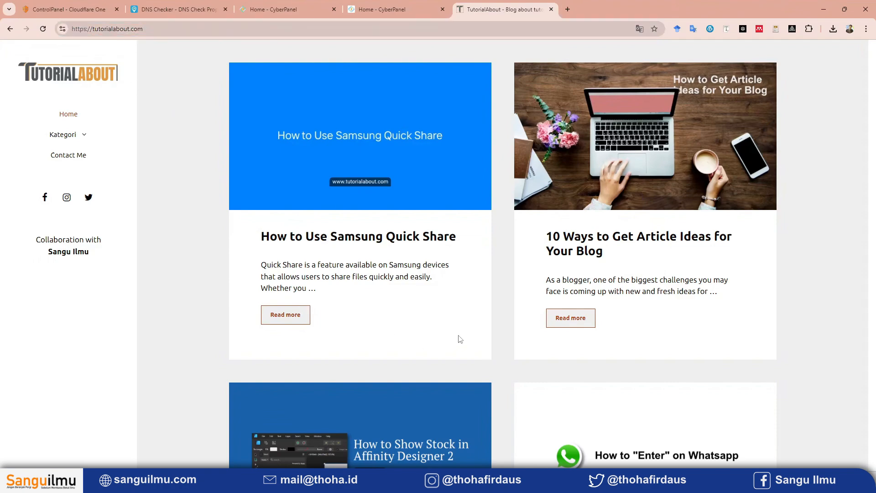
scroll(506, 322, "down", 5)
scroll(519, 318, "down", 15)
scroll(517, 310, "up", 20)
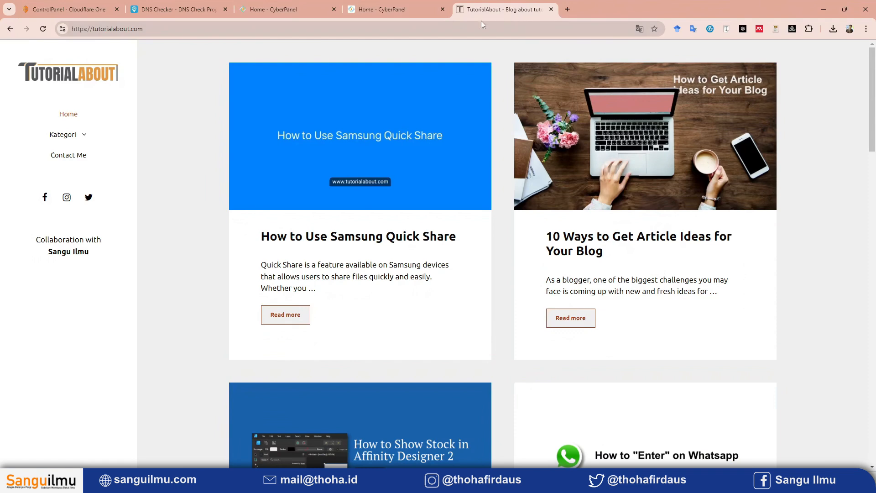
View the 207.148.67.14 CyberPanel dashboard and the vultr.com site, and close the Vultr page.
left_click(273, 9)
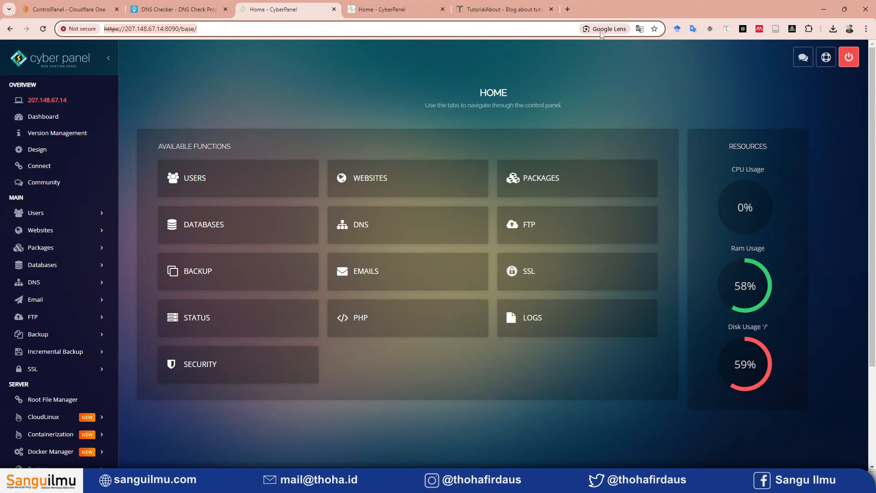
left_click(568, 9)
type("v")
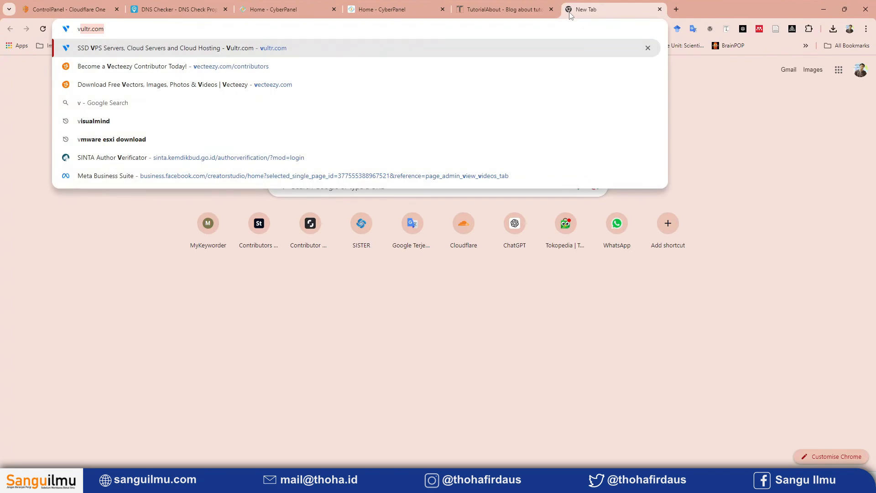
type("u")
key("Return")
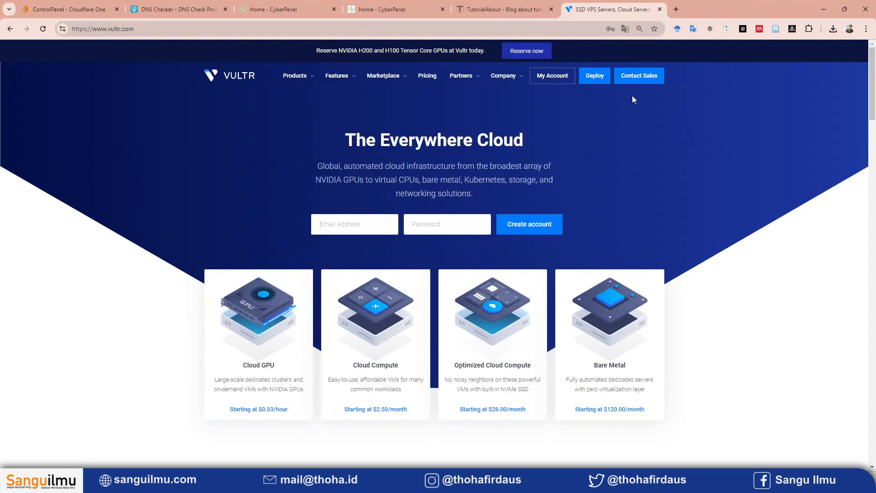
left_click(660, 10)
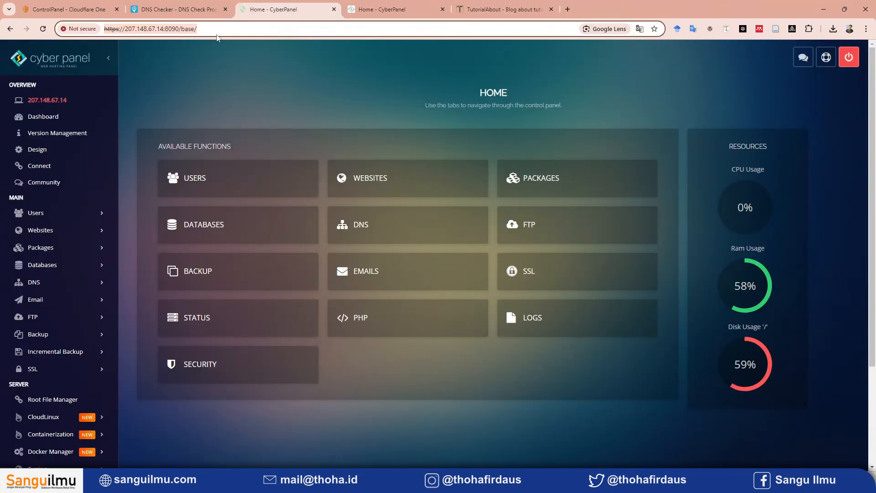
Compare the server addresses of the two open CyberPanel dashboards, highlighting the local one's IP address.
key("ctrl+Tab")
key("ctrl+Tab")
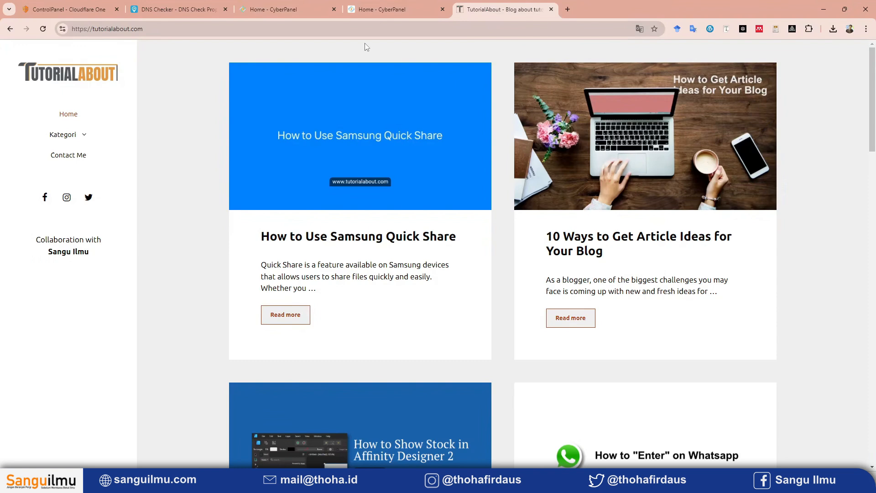
left_click(287, 9)
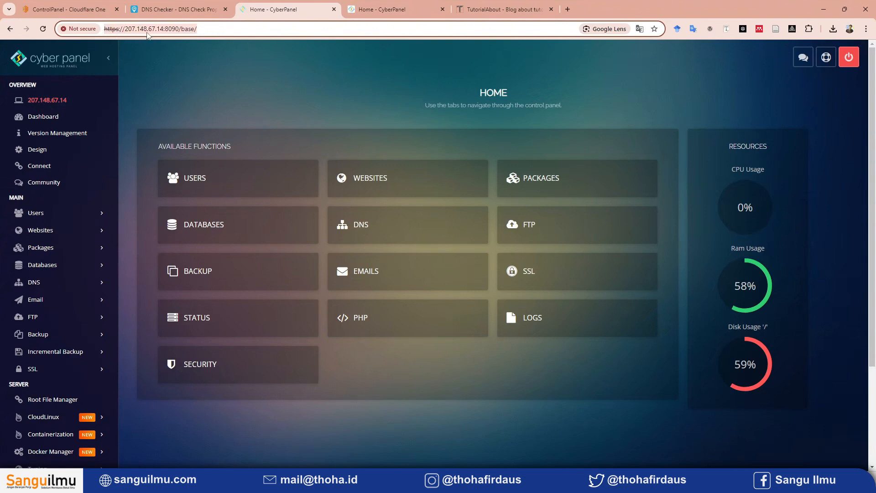
left_click(373, 14)
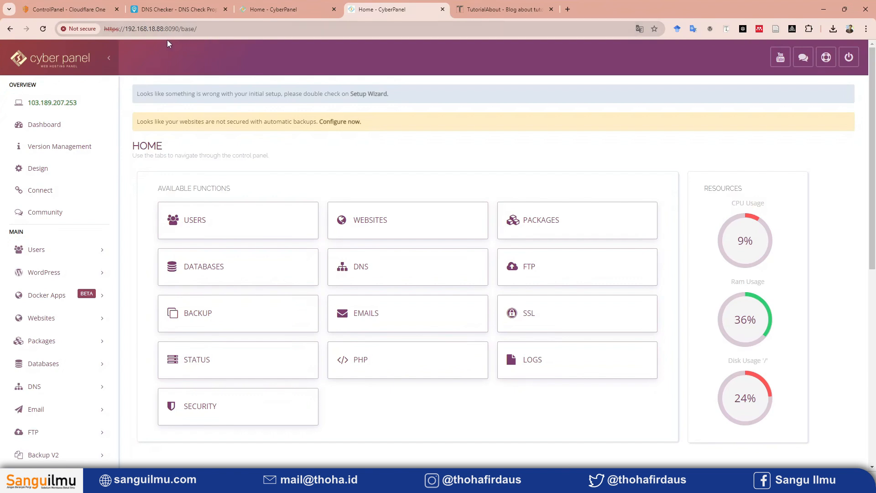
double_click(139, 28)
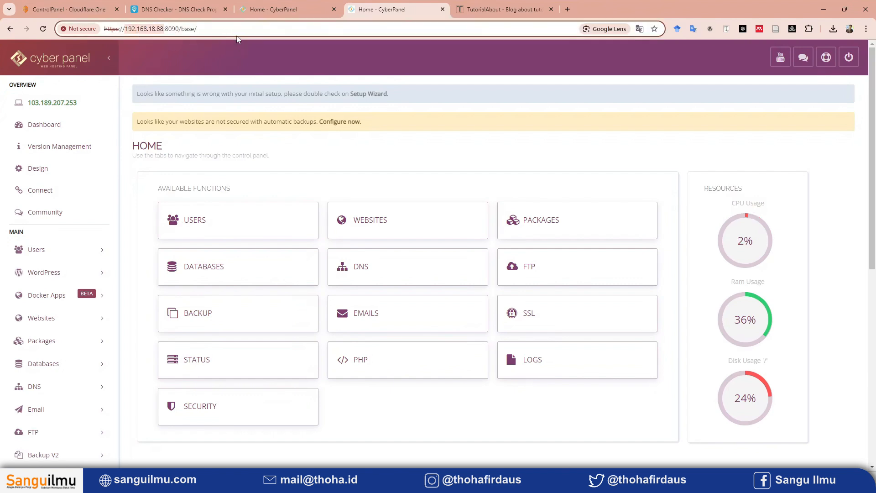
left_click_drag(199, 28, 119, 32)
double_click(138, 32)
Open tutorialabout.com's file manager on the 207.148.67.14 CyberPanel, look inside public_html, and return to the site's home folder.
left_click(312, 5)
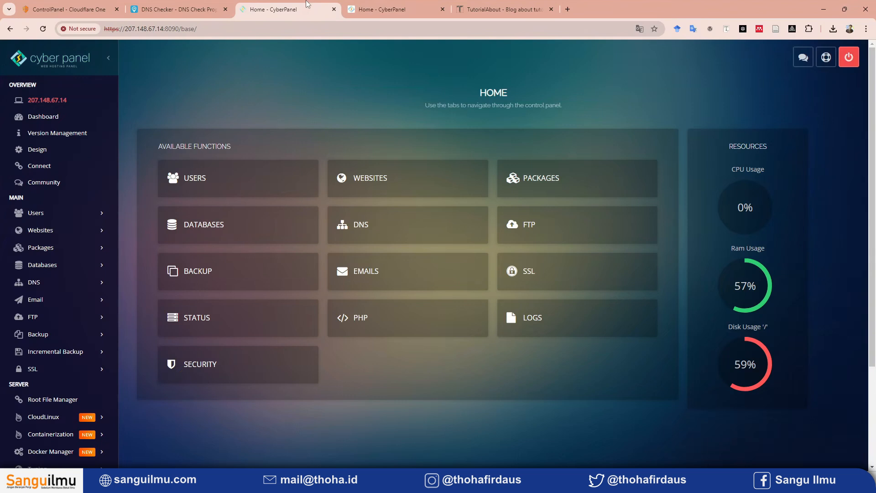
left_click(46, 231)
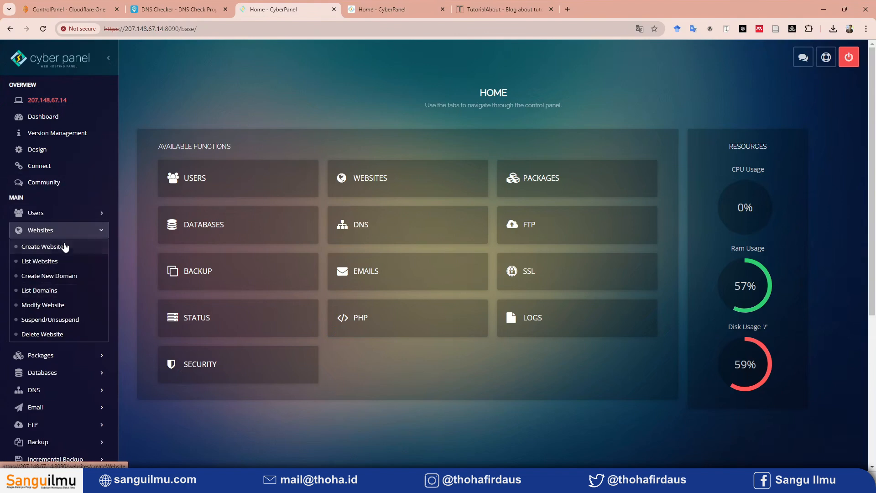
left_click(42, 262)
scroll(274, 356, "down", 10)
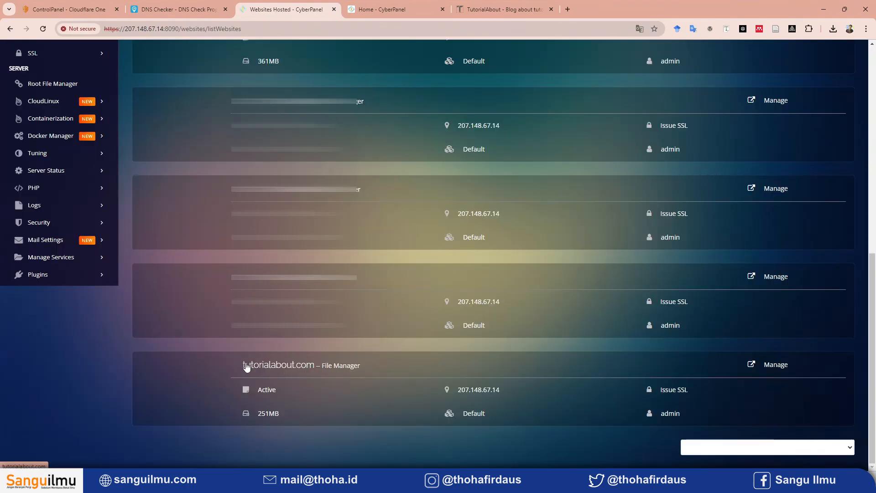
left_click(346, 369)
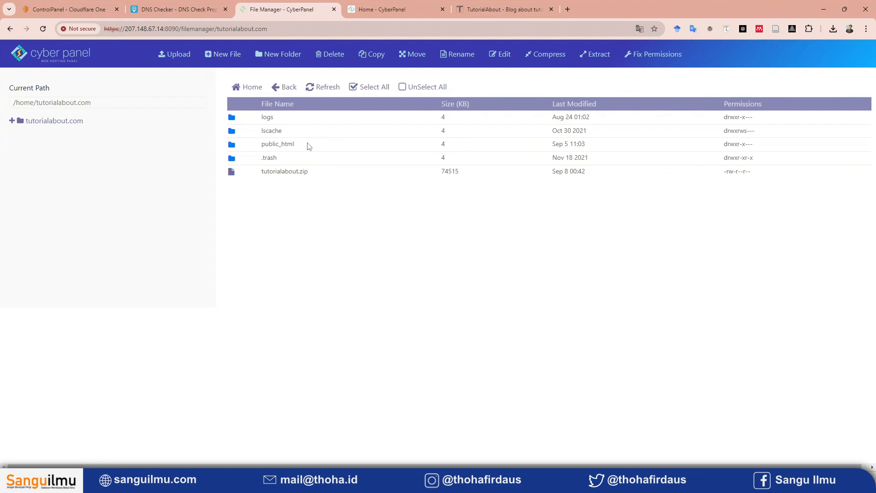
double_click(307, 142)
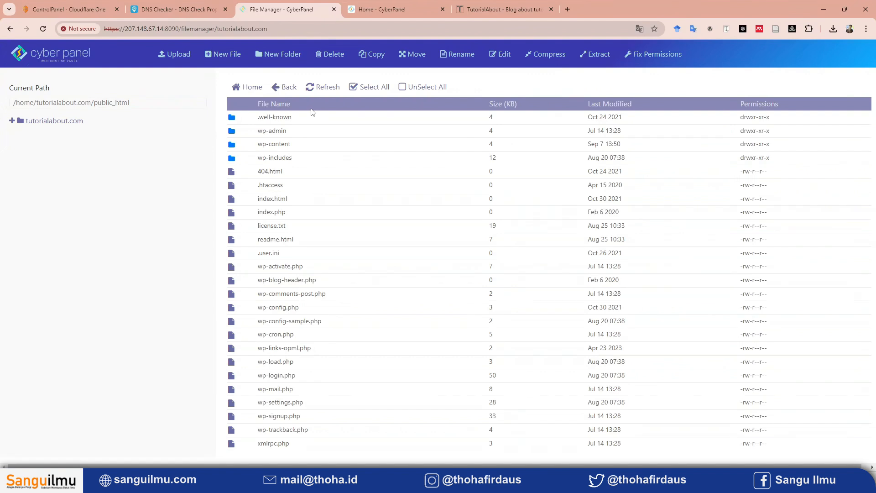
left_click(252, 92)
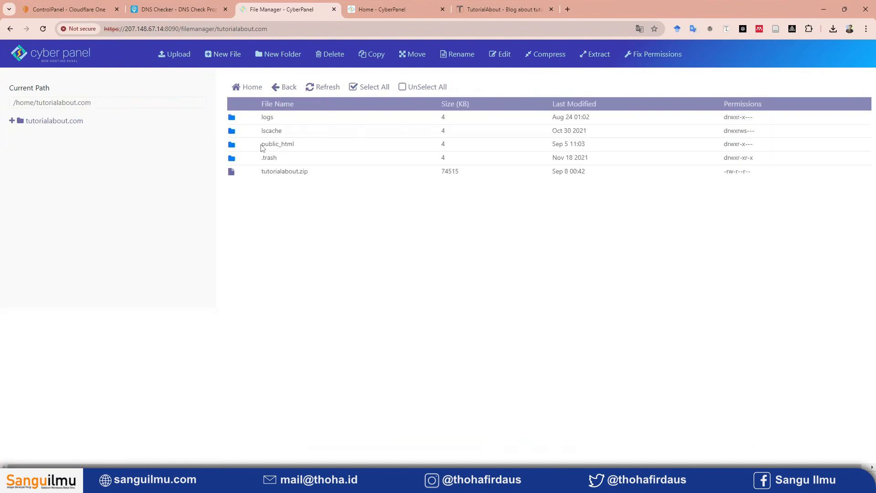
Review the file name and compression type options for compressing the public_html folder, and close the dialog.
left_click(308, 143)
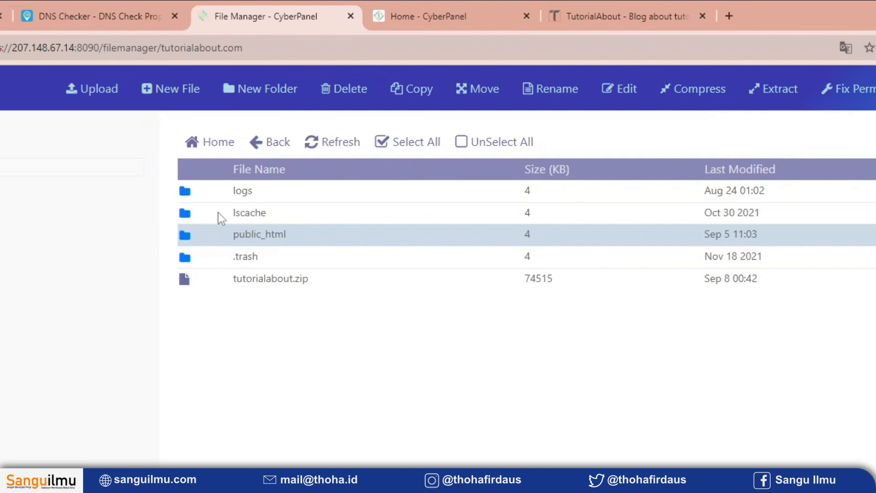
right_click(321, 237)
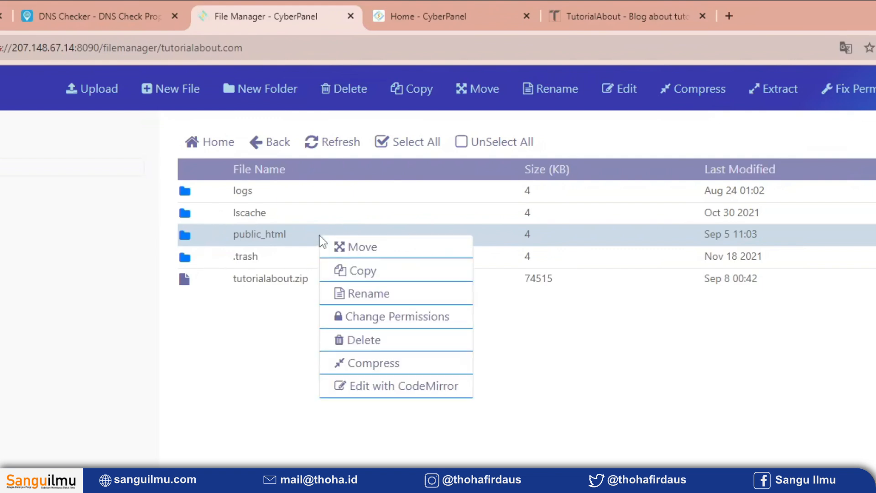
left_click(381, 365)
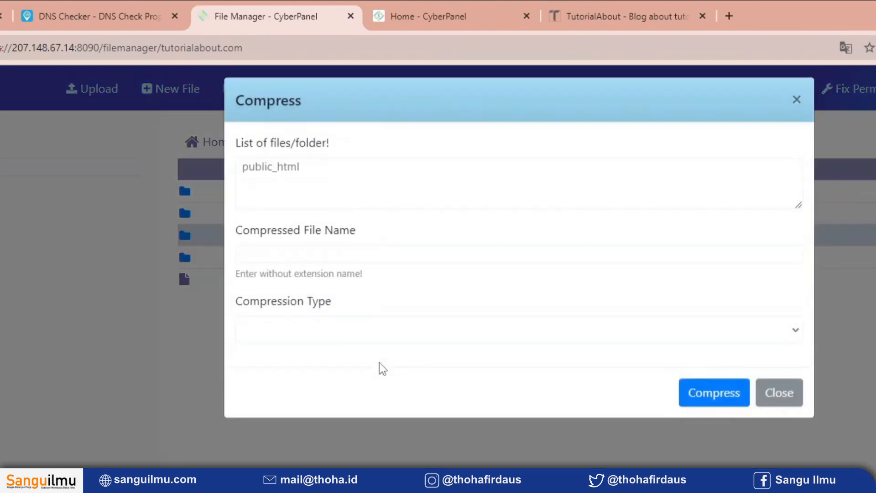
left_click(266, 262)
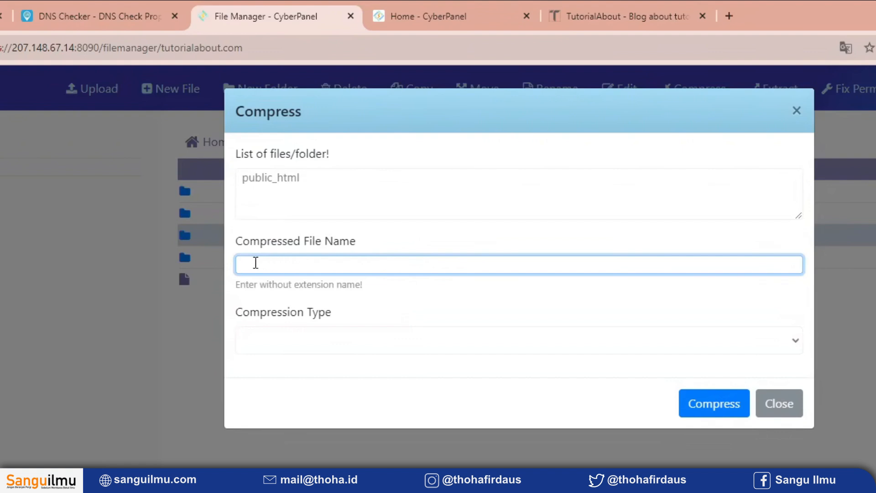
left_click(281, 341)
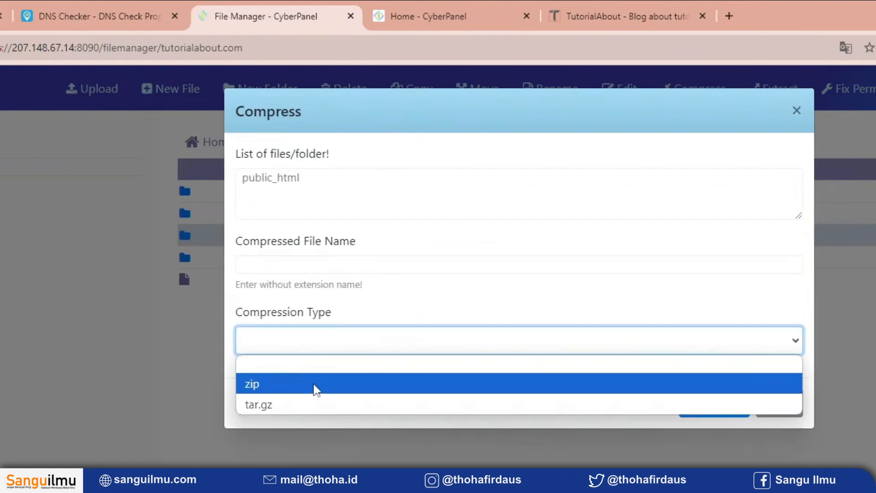
left_click(361, 307)
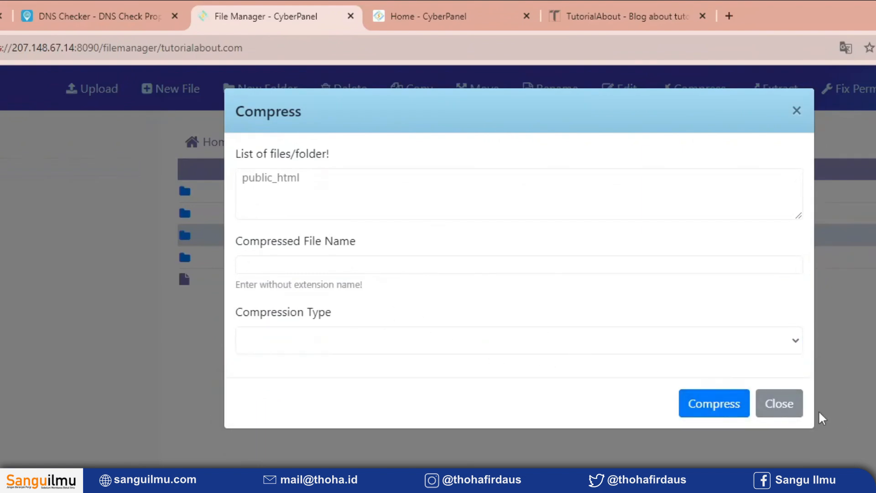
left_click(778, 404)
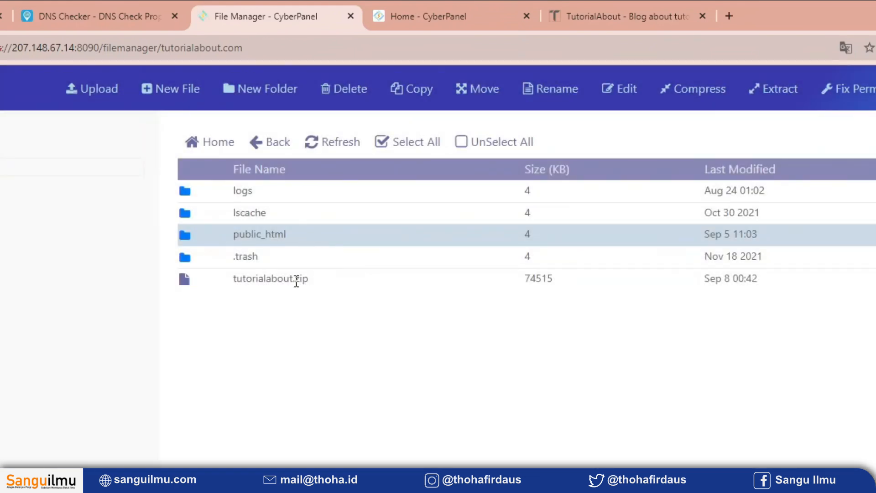
Download the tutorialabout.zip archive from the site's home folder and check its download progress.
left_click(406, 288)
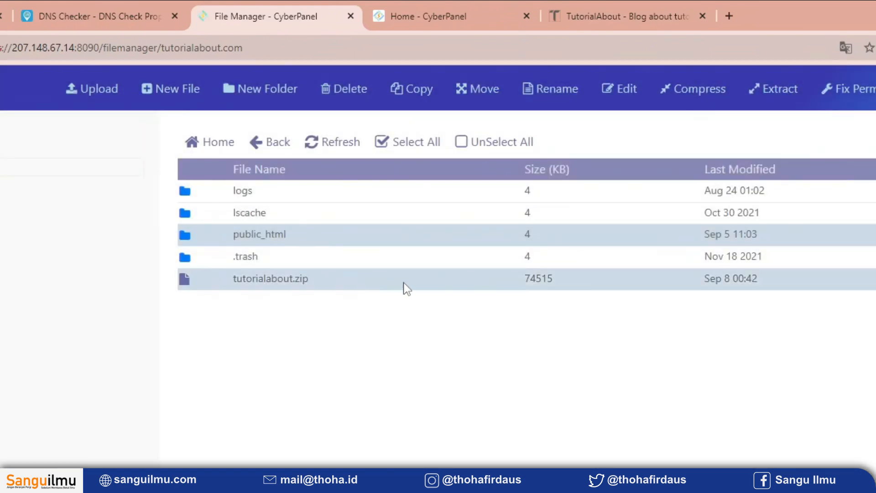
right_click(377, 286)
left_click(389, 196)
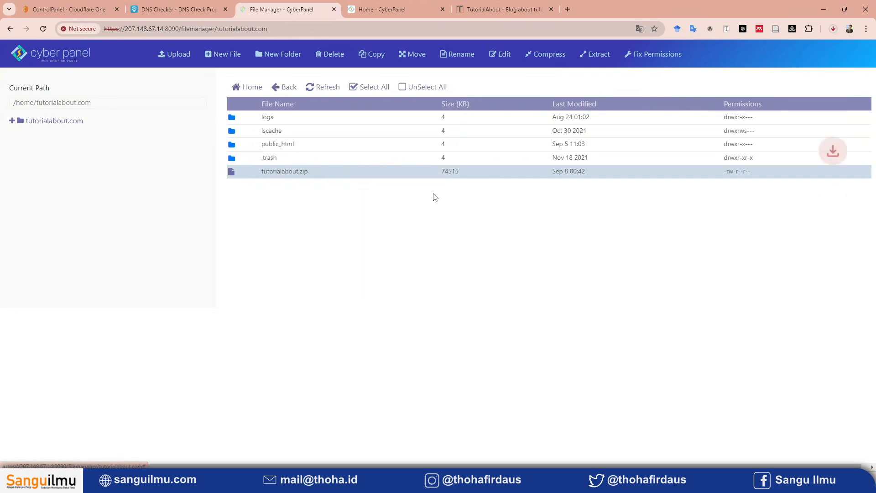
left_click(829, 34)
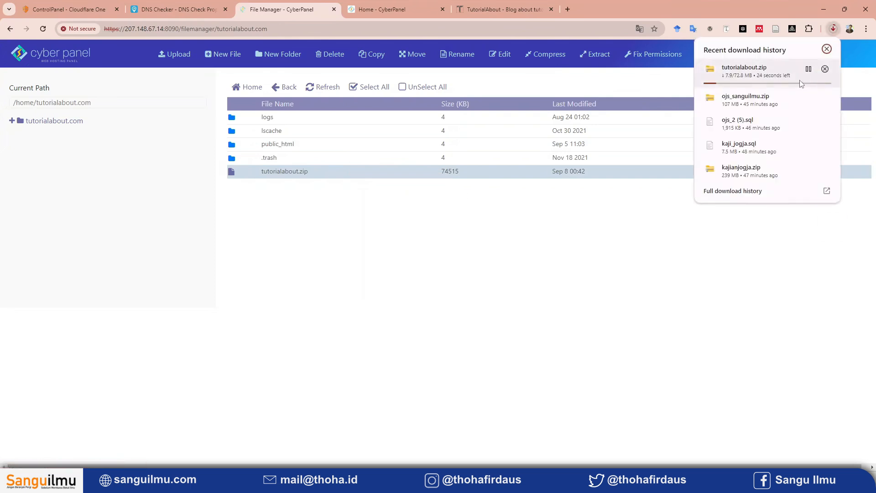
left_click(318, 221)
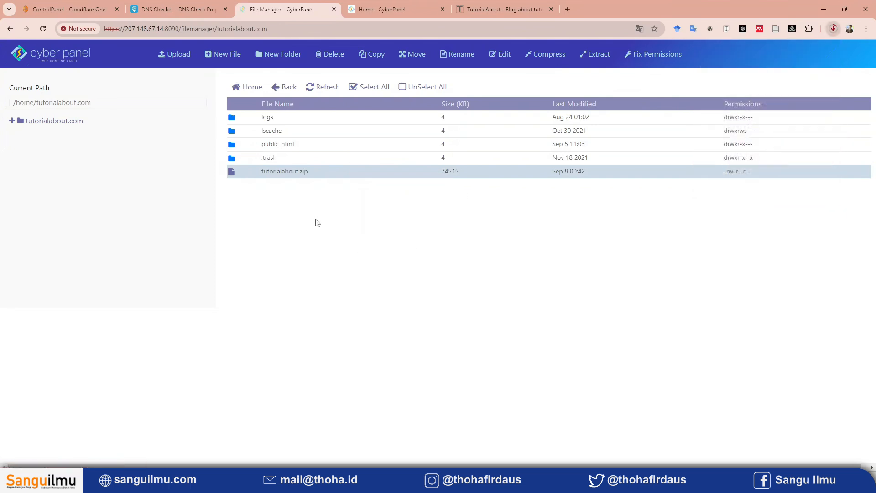
Open wp-config.php from tutorialabout.com's public_html folder in the HTML editor.
double_click(319, 144)
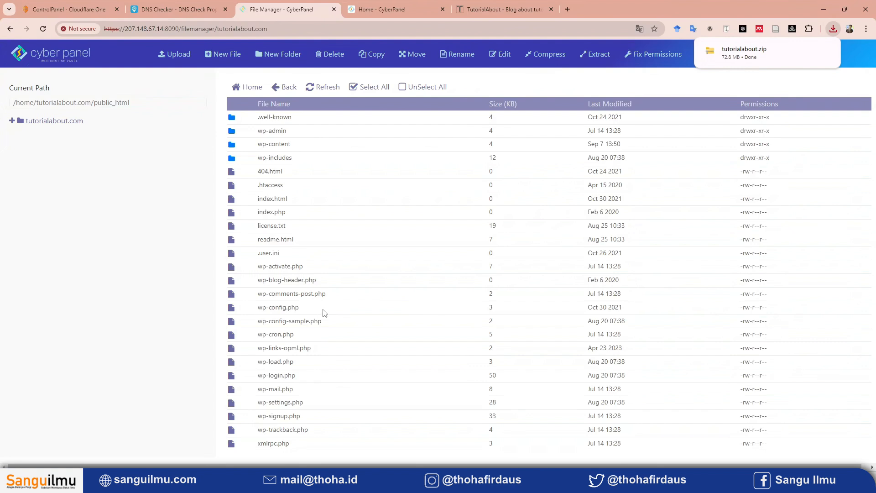
left_click(324, 313)
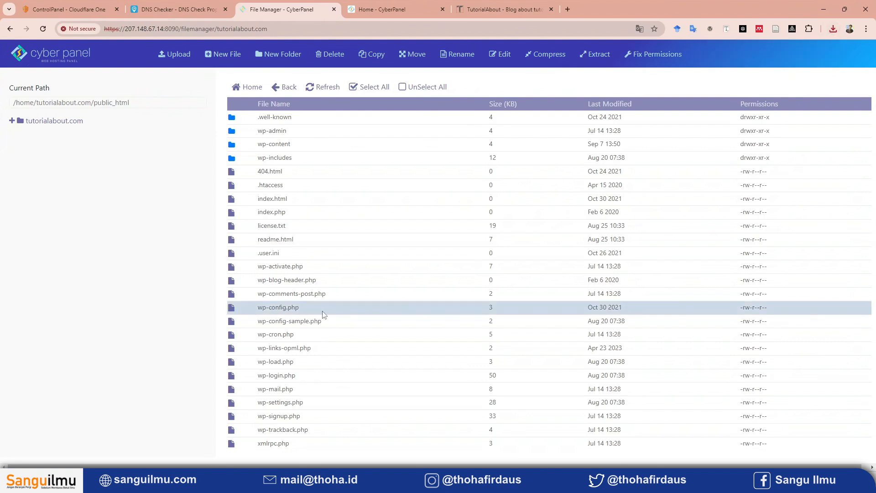
right_click(324, 313)
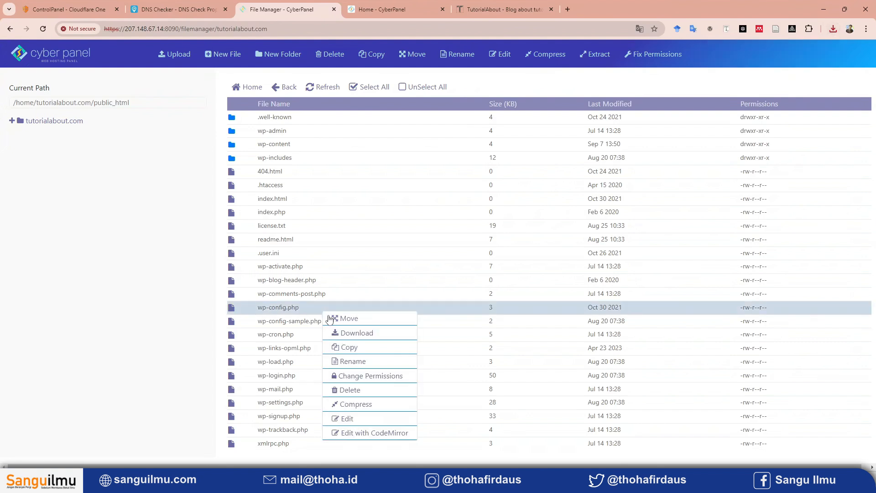
left_click(350, 419)
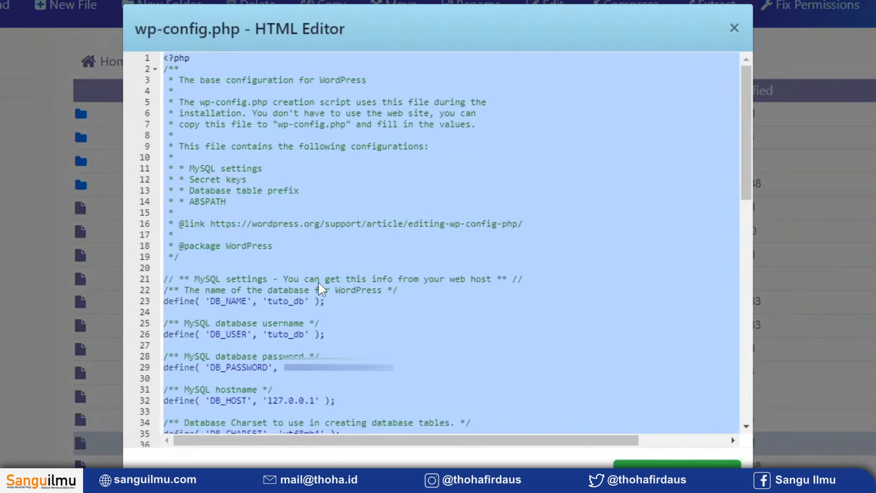
left_click(322, 311)
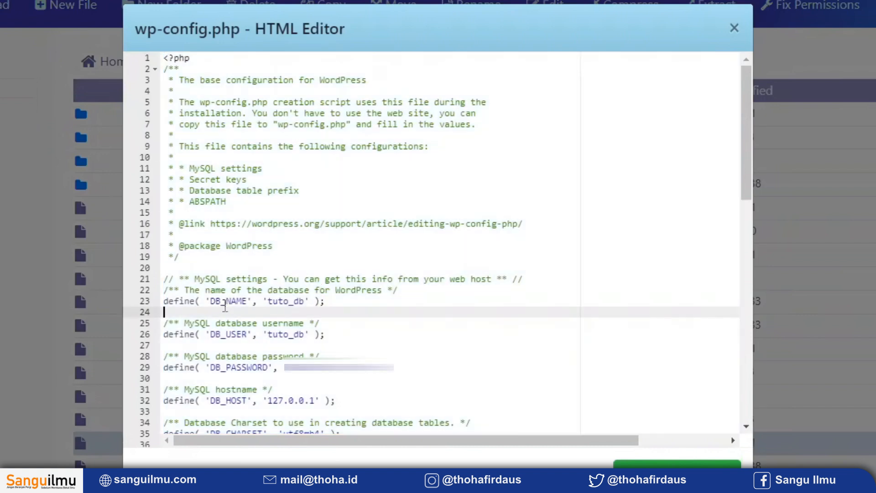
Examine the database name, username and password definitions in wp-config.php, and close the file without changing it.
double_click(212, 301)
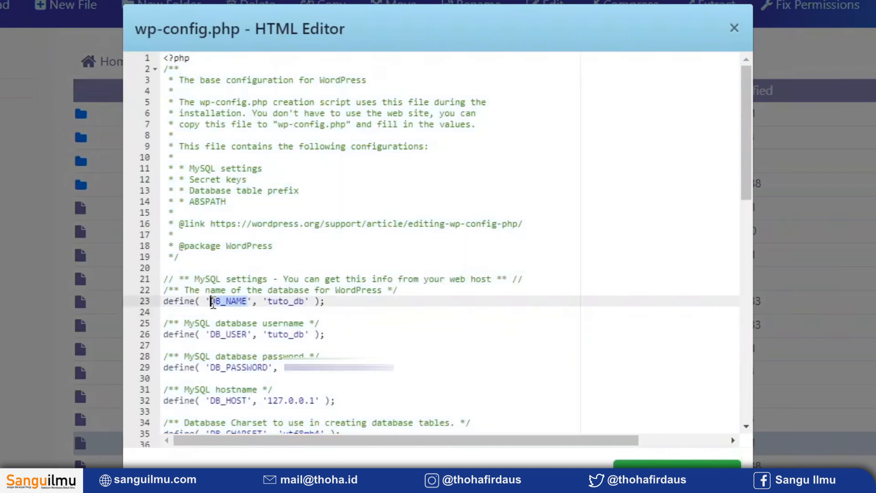
double_click(212, 334)
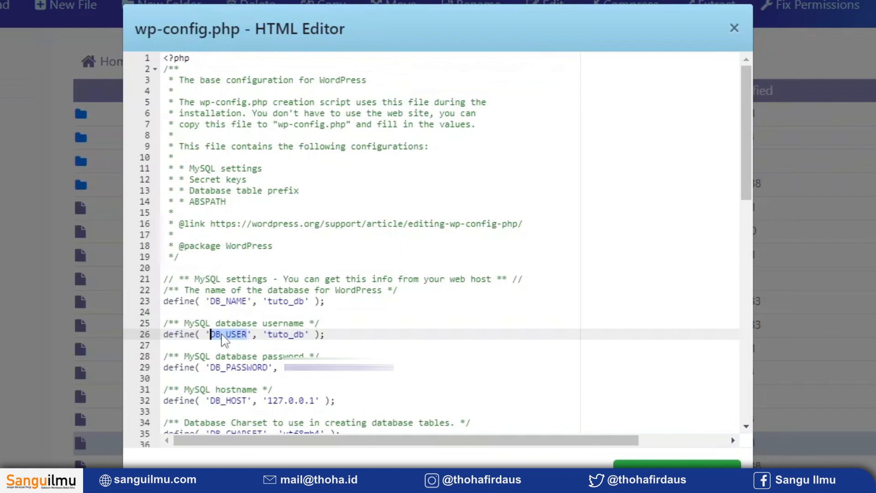
double_click(235, 367)
double_click(280, 301)
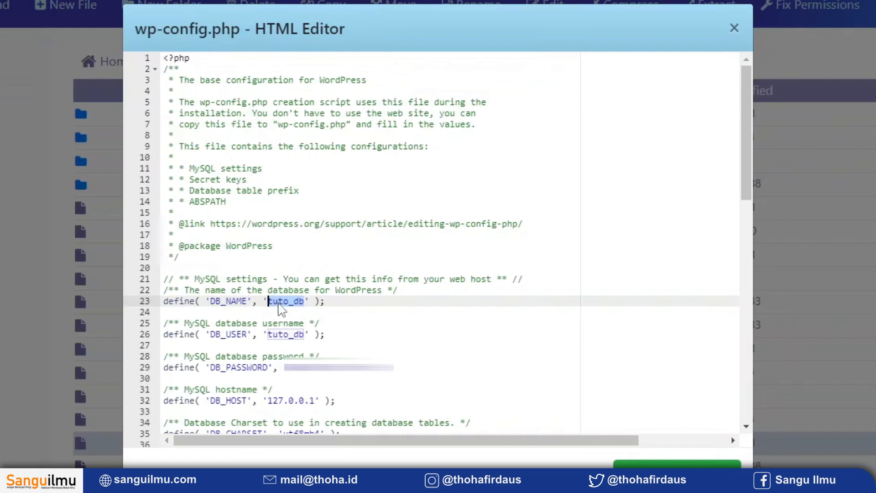
left_click(273, 303)
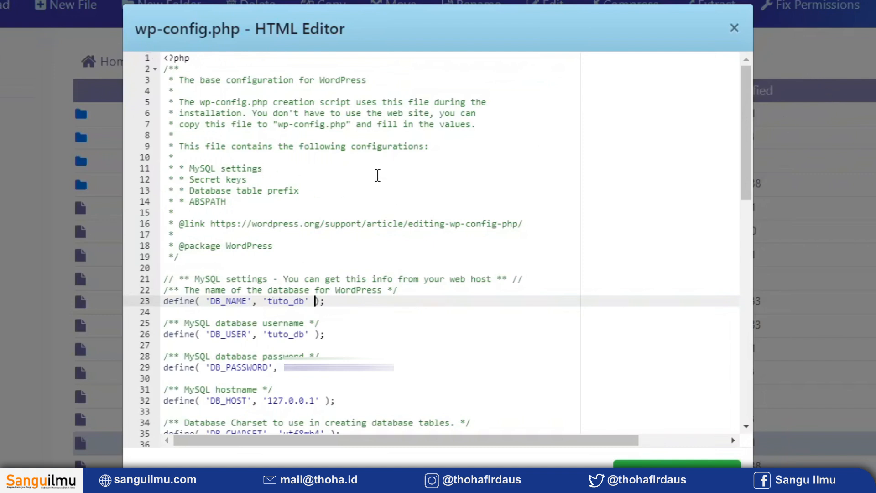
left_click(731, 29)
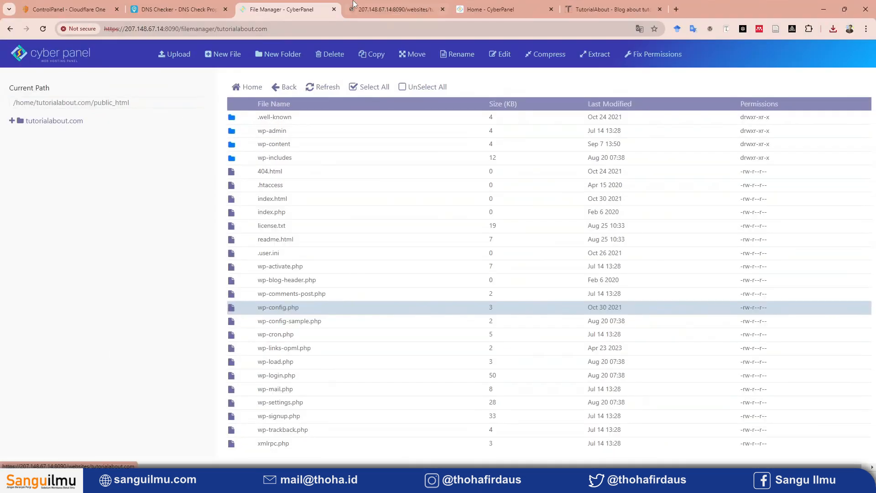
Open phpMyAdmin from the 207.148.67.14 CyberPanel and export the tuto_db database with the quick method in SQL format.
left_click_drag(385, 6, 278, 6)
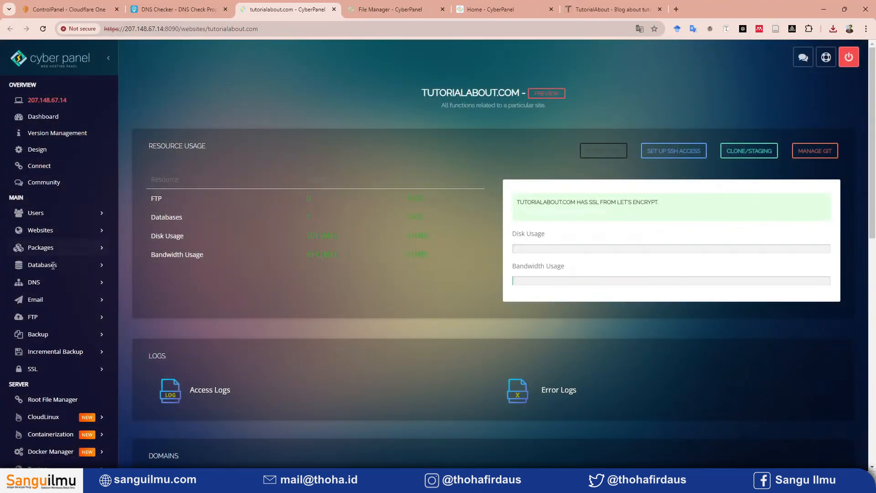
left_click(78, 266)
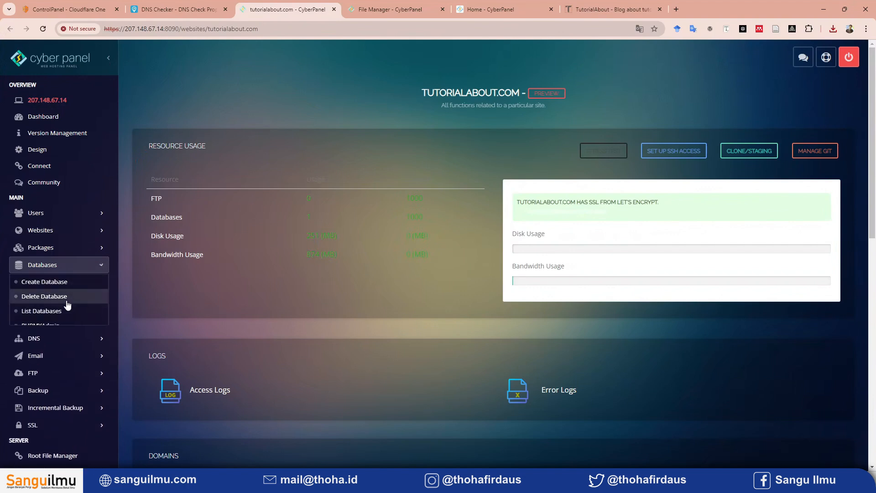
left_click(61, 325)
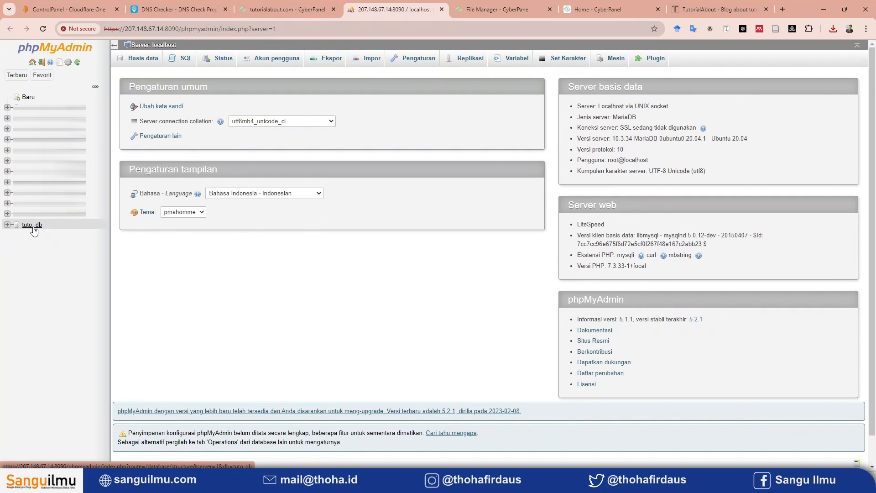
left_click(33, 226)
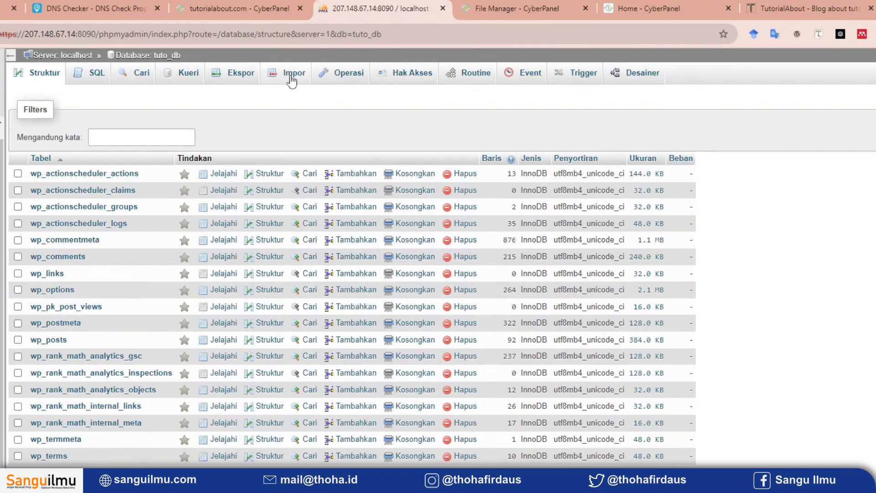
left_click(221, 82)
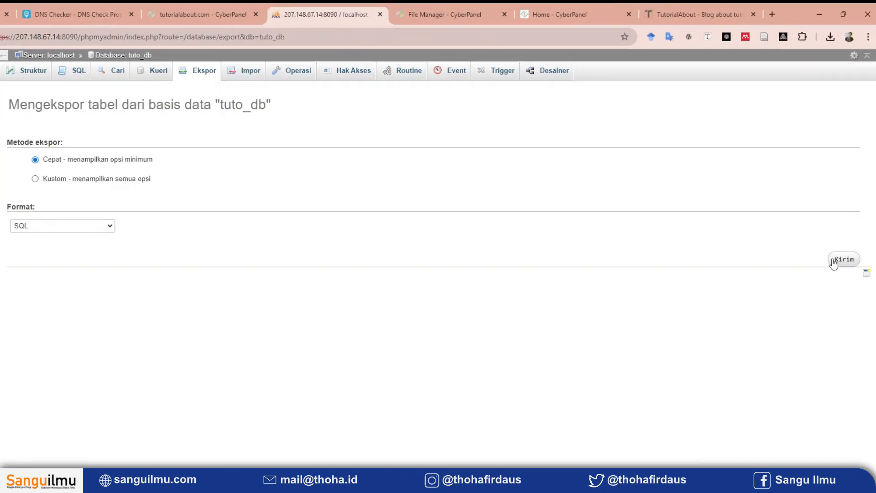
left_click(837, 262)
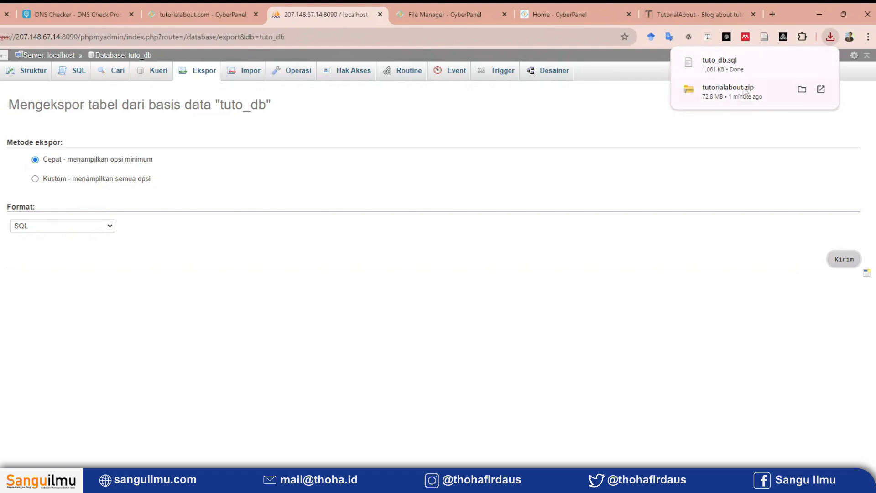
Check the recent downloads for the database export and the site archive, and look over the old server's open pages.
left_click(466, 22)
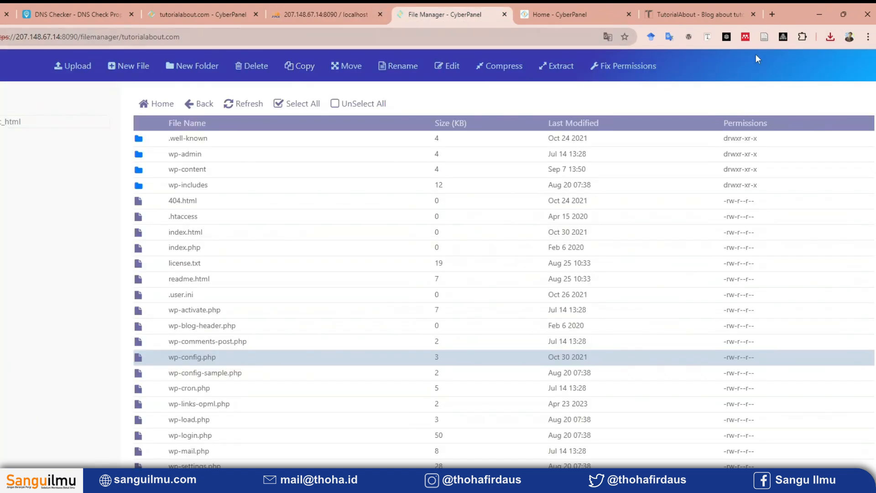
left_click(830, 37)
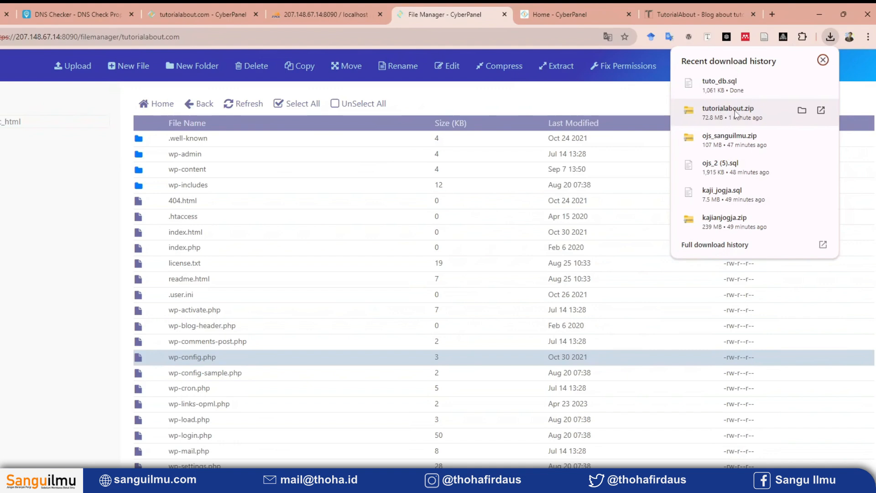
left_click(181, 8)
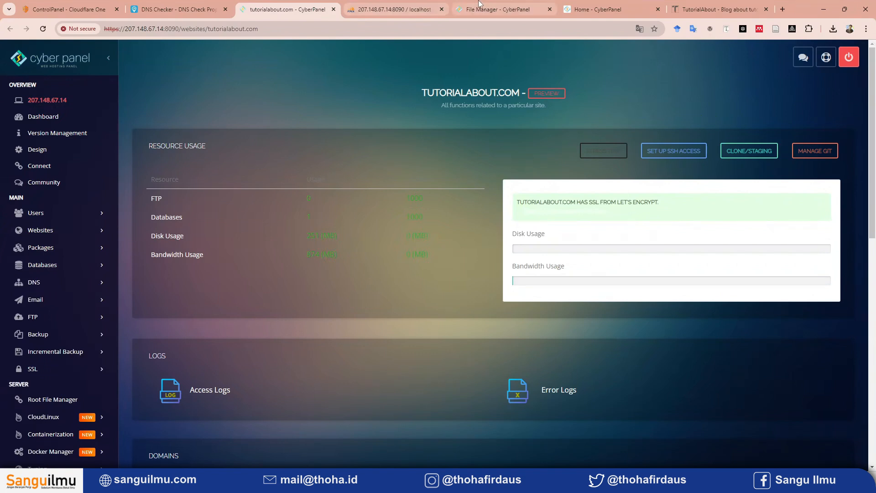
left_click(421, 6)
left_click(470, 7)
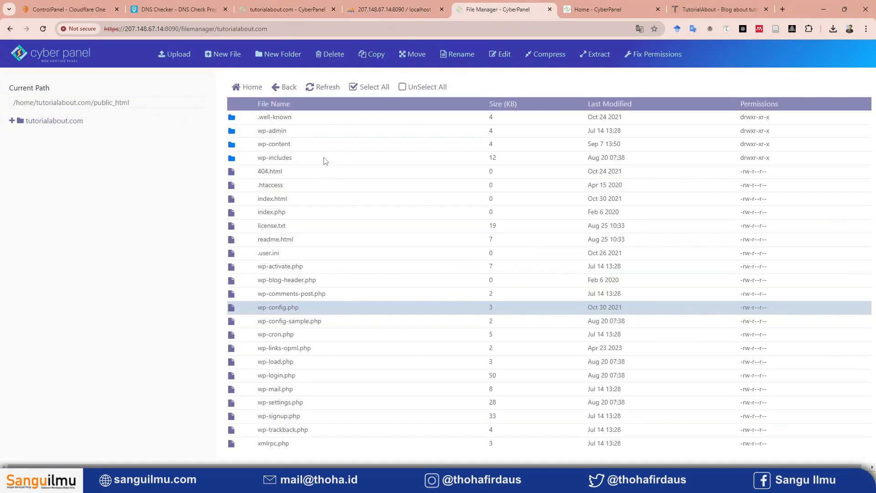
Start creating a website on the 192.168.18.88 CyberPanel with the Default package and admin as owner.
left_click(625, 8)
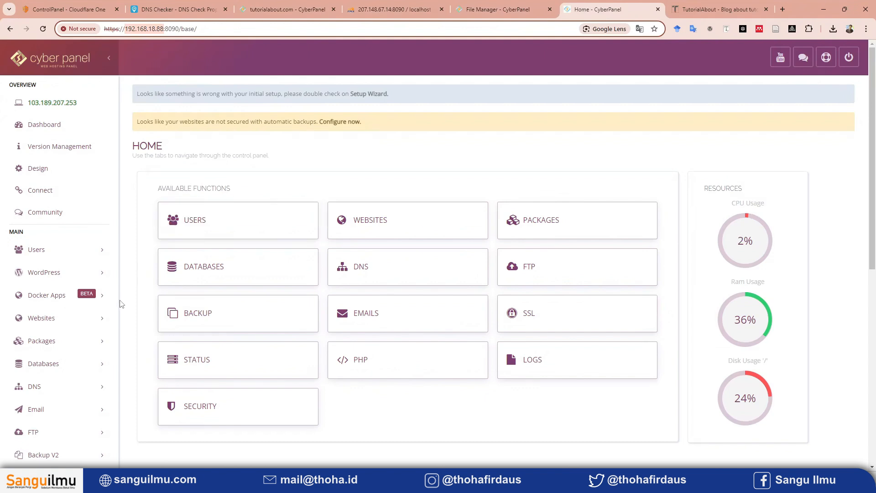
left_click(94, 318)
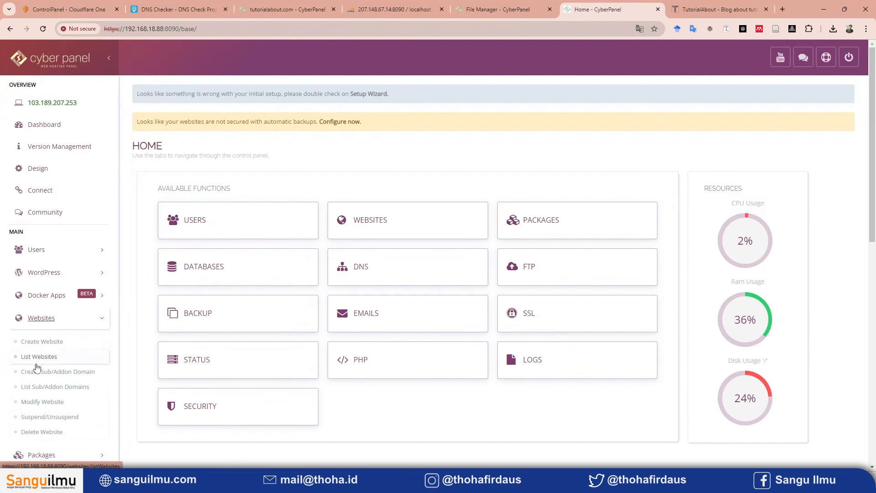
left_click(50, 347)
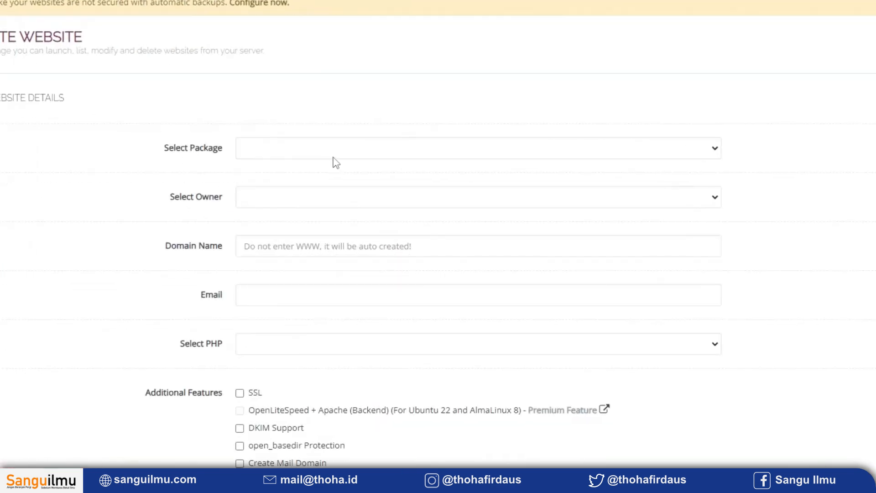
left_click(274, 151)
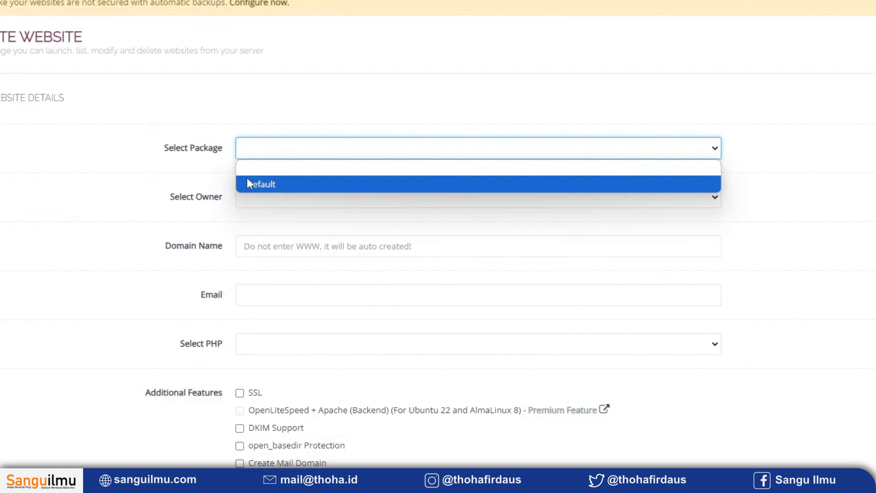
left_click(274, 184)
left_click(306, 200)
left_click(278, 232)
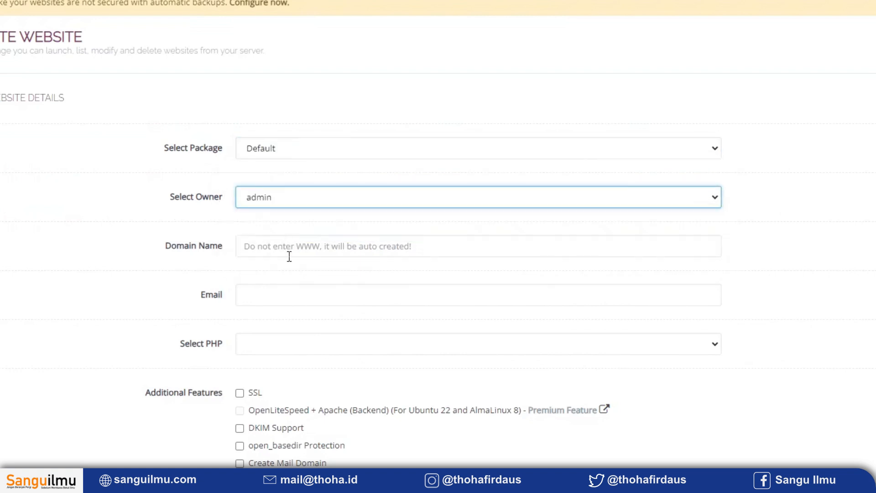
Enter tutorialabout.com as the new website's domain name and fill in the contact e-mail.
left_click(290, 256)
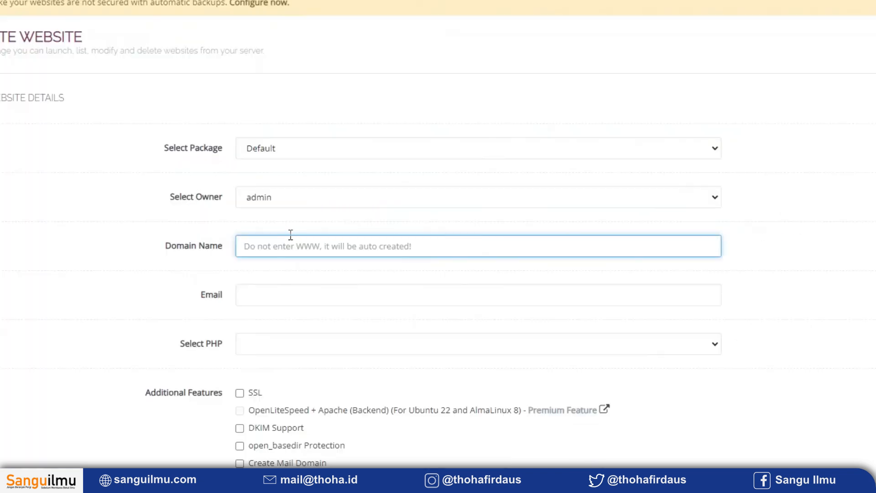
type("tutorialabout.com")
left_click(266, 288)
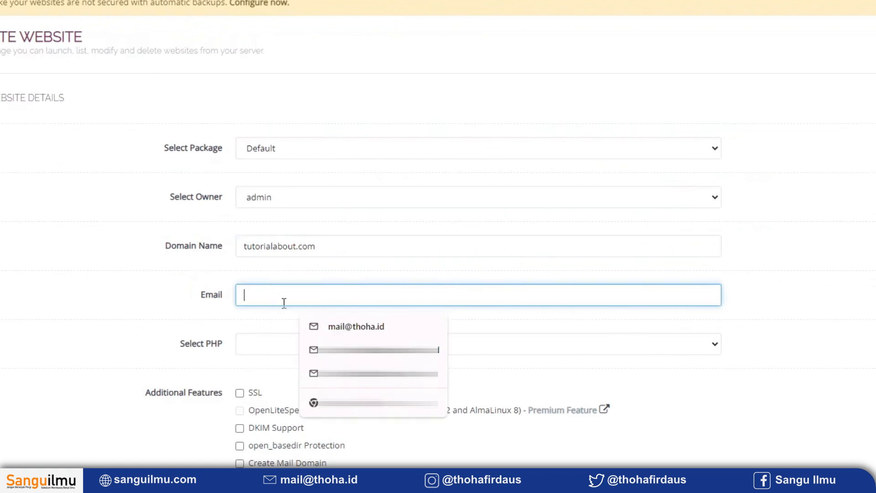
left_click(307, 334)
left_click(291, 346)
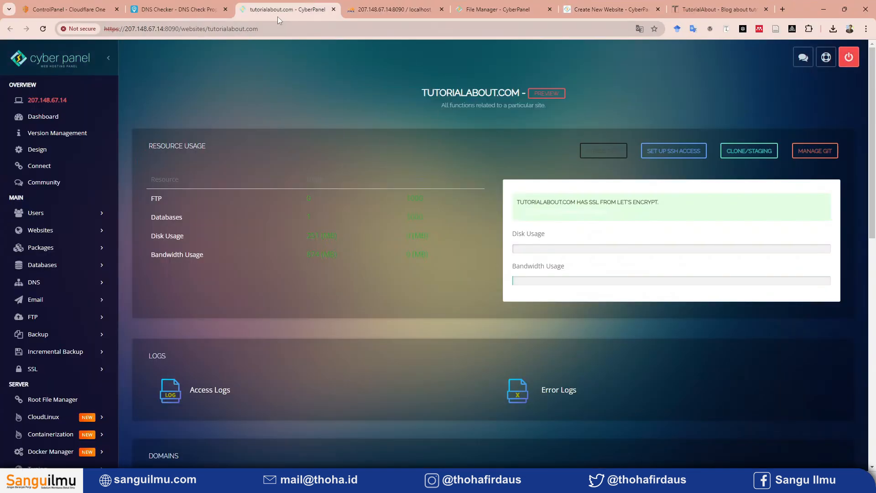
Look up the PHP version in the lsphp path of tutorialabout.com's vHost configuration on the 207.148.67.14 CyberPanel.
scroll(245, 256, "down", 7)
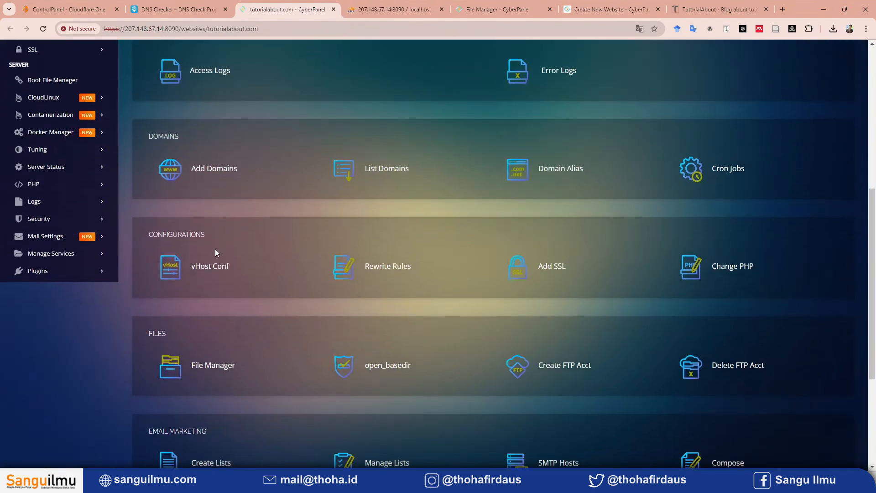
left_click(203, 274)
scroll(240, 255, "down", 5)
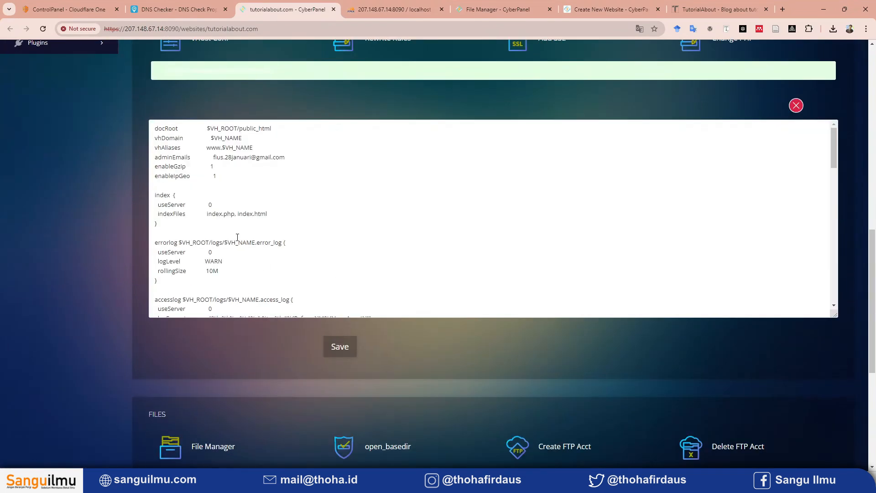
scroll(270, 233, "down", 5)
scroll(296, 203, "down", 10)
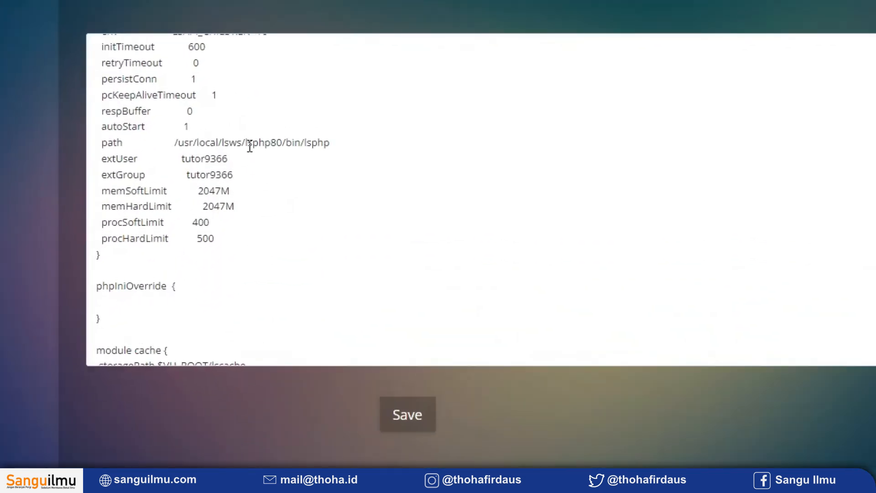
left_click_drag(246, 145, 282, 147)
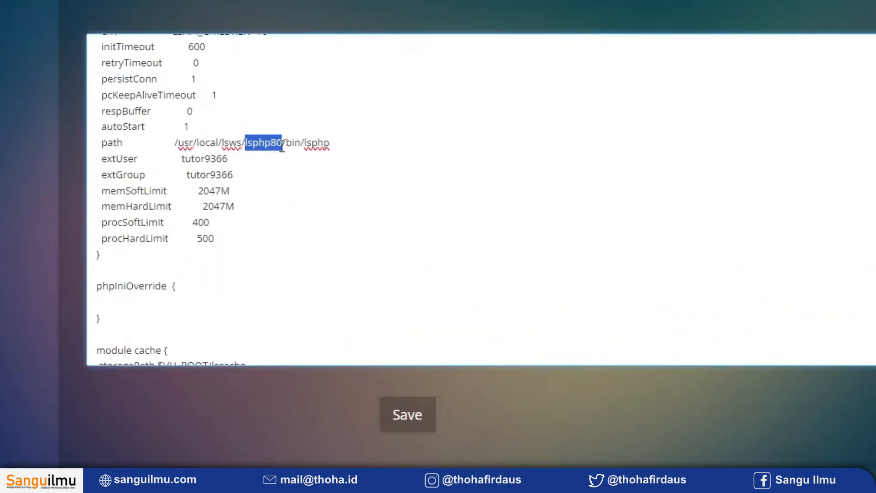
left_click(386, 144)
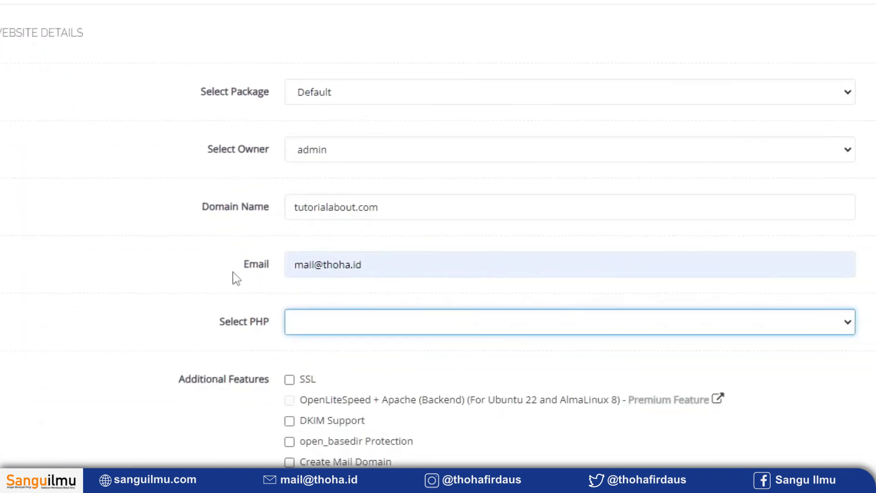
Set the new website's PHP version to PHP 8.0 on the local CyberPanel.
left_click(370, 237)
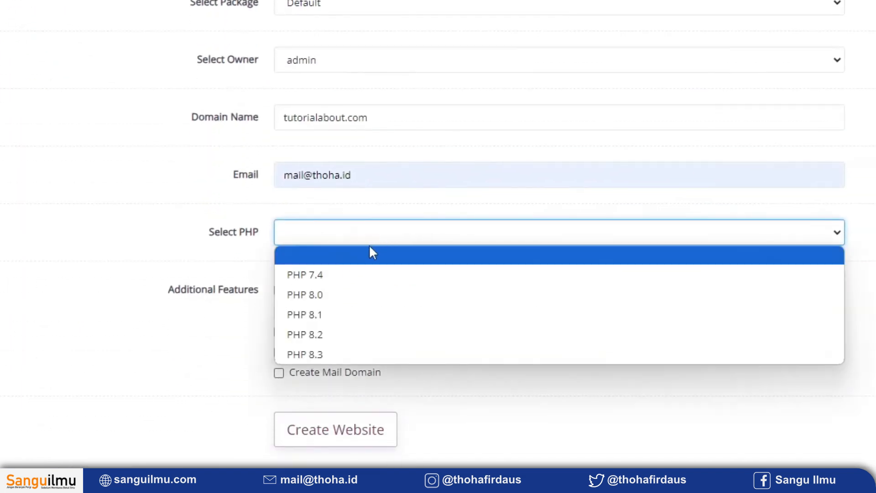
left_click(337, 295)
scroll(192, 230, "down", 3)
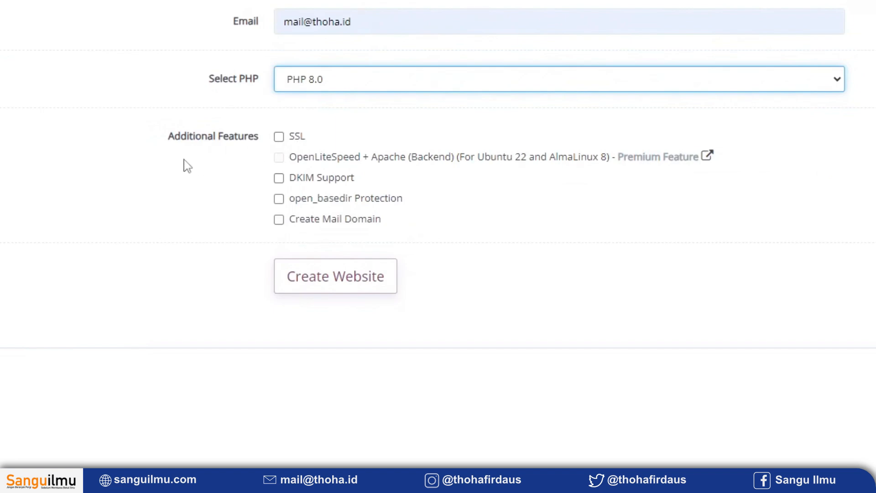
Create the tutorialabout.com website with the entered details and display it in the list of hosted websites.
left_click(361, 277)
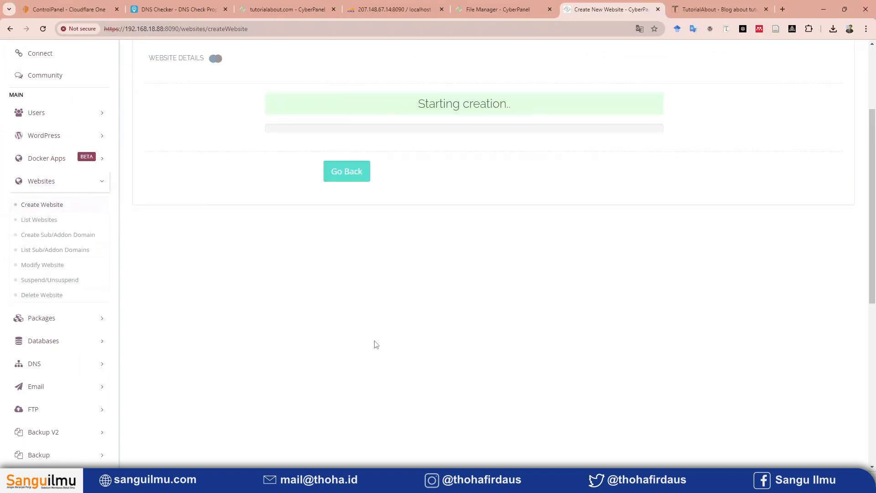
scroll(563, 269, "up", 3)
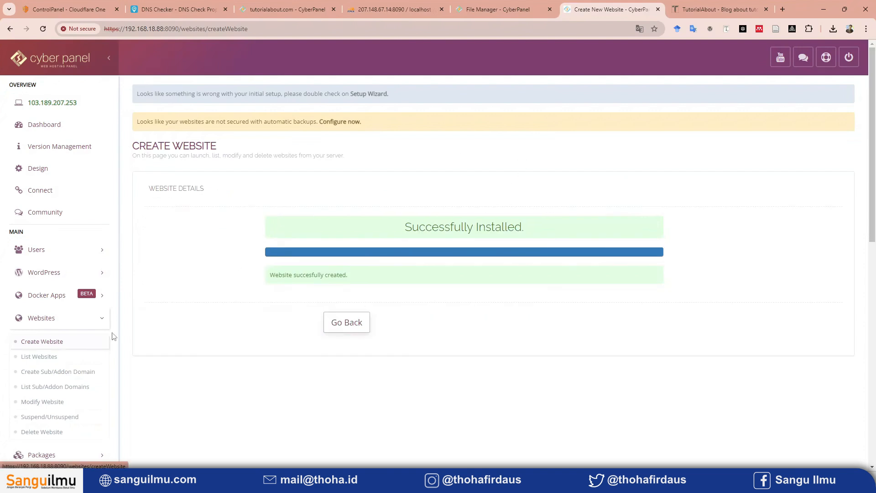
left_click(61, 360)
scroll(278, 371, "down", 15)
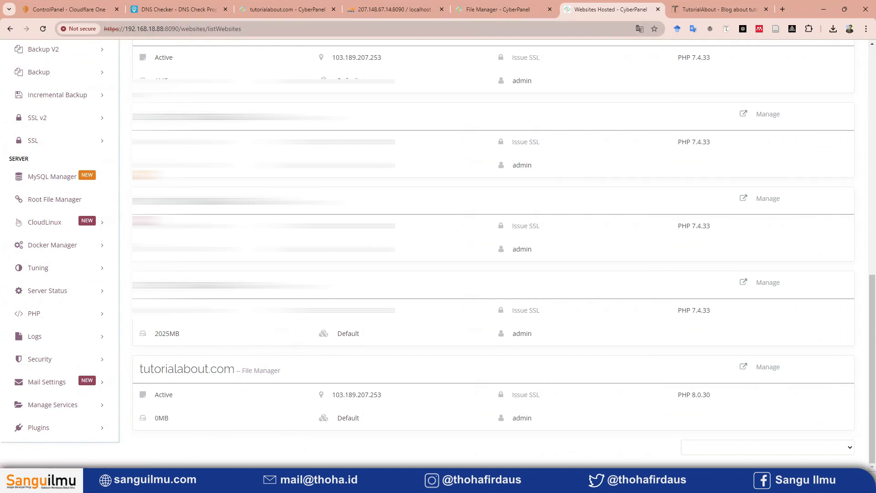
double_click(135, 31)
left_click(287, 9)
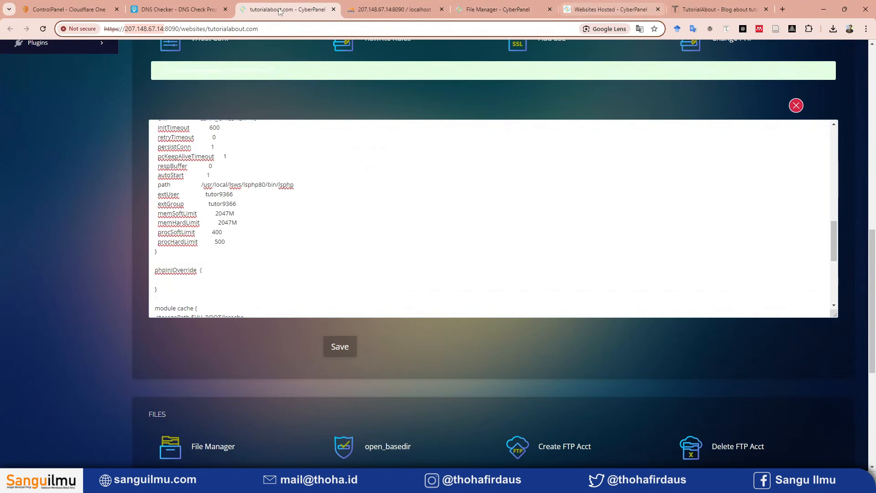
left_click(593, 4)
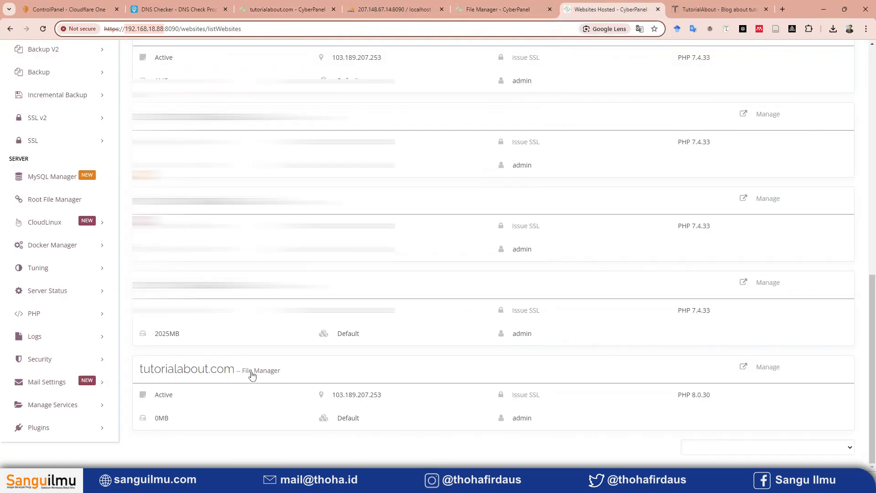
Delete the default public_html folder in tutorialabout.com's File Manager on the 192.168.18.88 server.
left_click(267, 370)
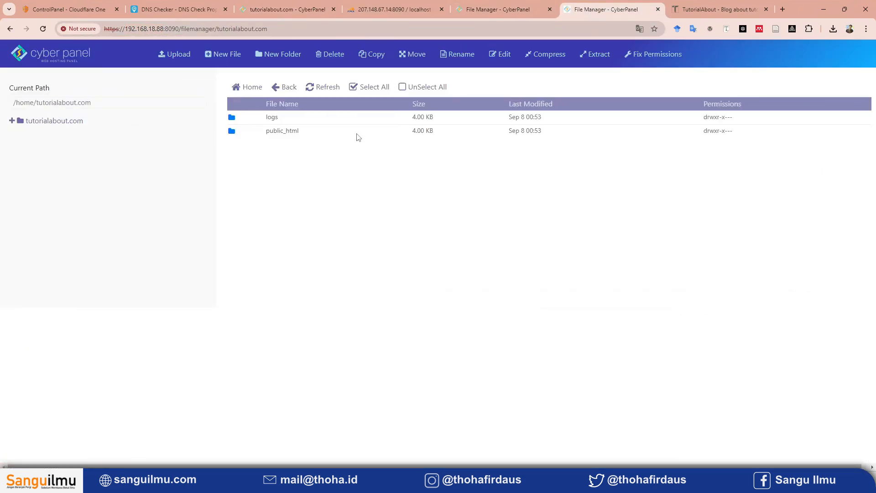
left_click(409, 134)
right_click(343, 132)
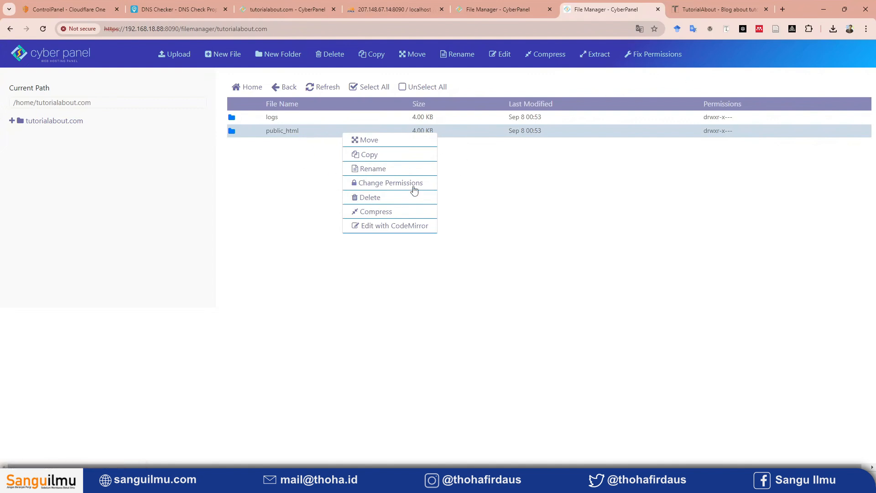
left_click(363, 201)
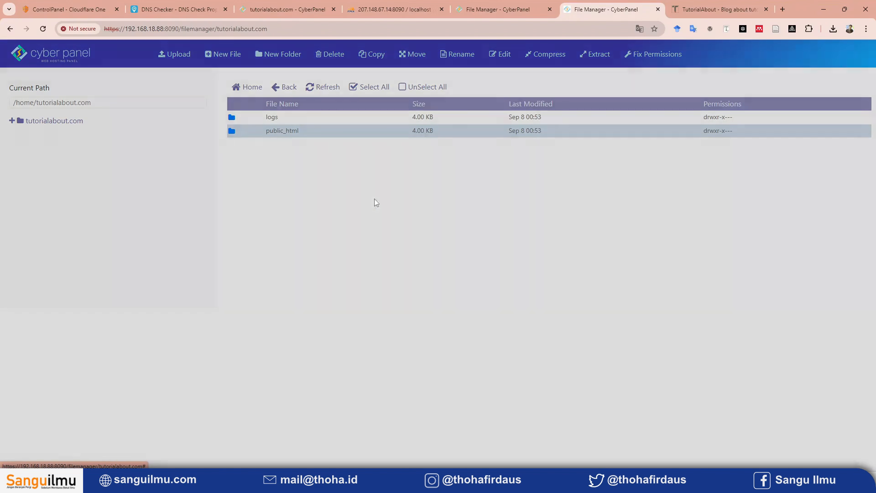
left_click(550, 160)
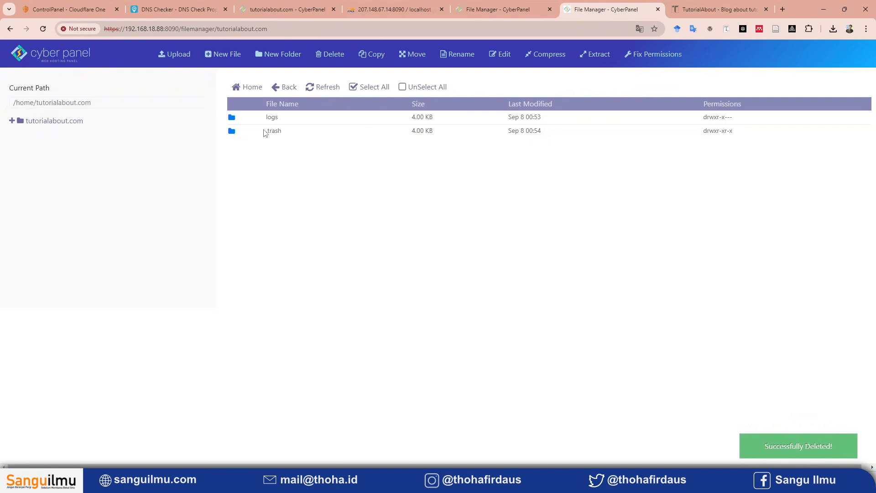
Upload tutorialabout.zip from the Downloads folder into /home/tutorialabout.com and close the upload dialog.
left_click(175, 55)
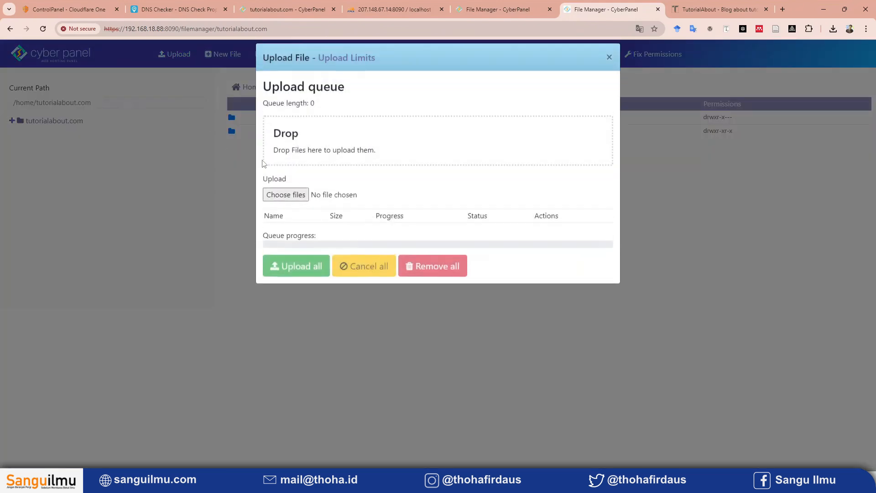
left_click(438, 482)
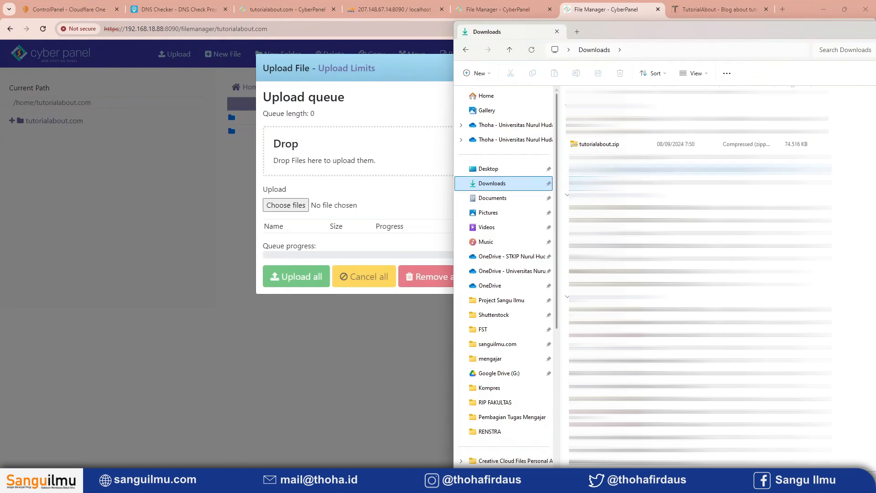
left_click(609, 144)
left_click_drag(609, 144, 343, 158)
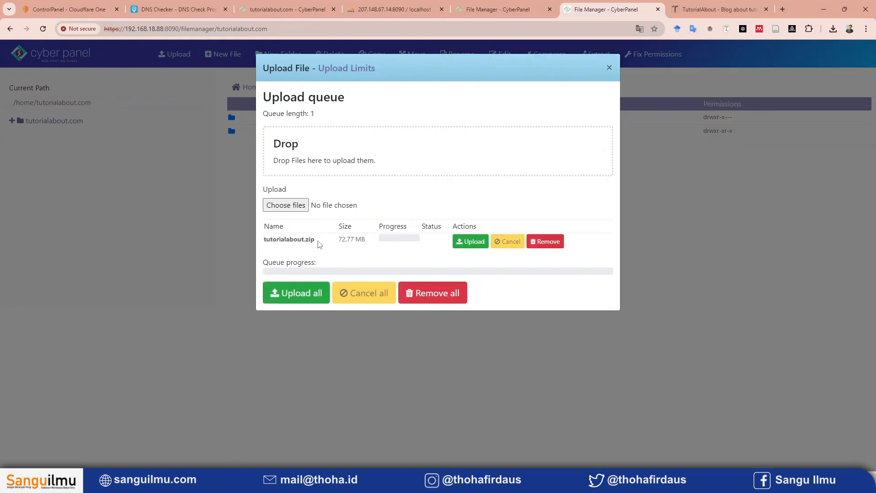
left_click(461, 241)
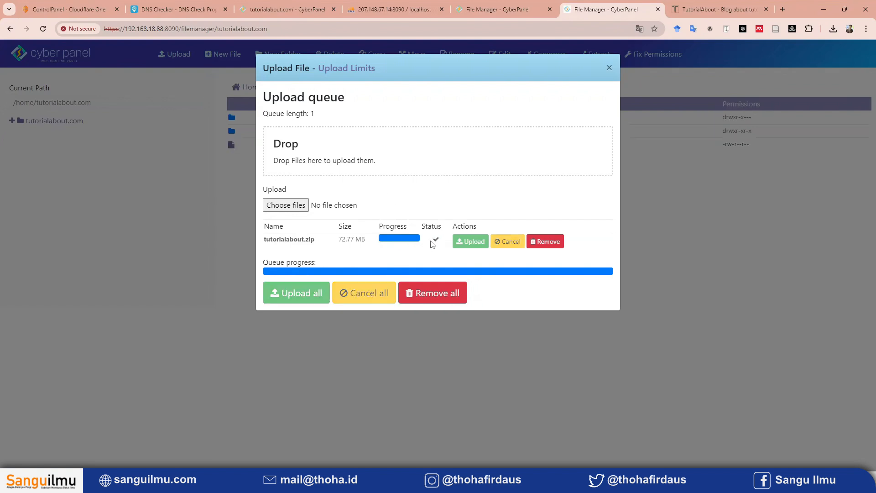
left_click(545, 242)
left_click(609, 67)
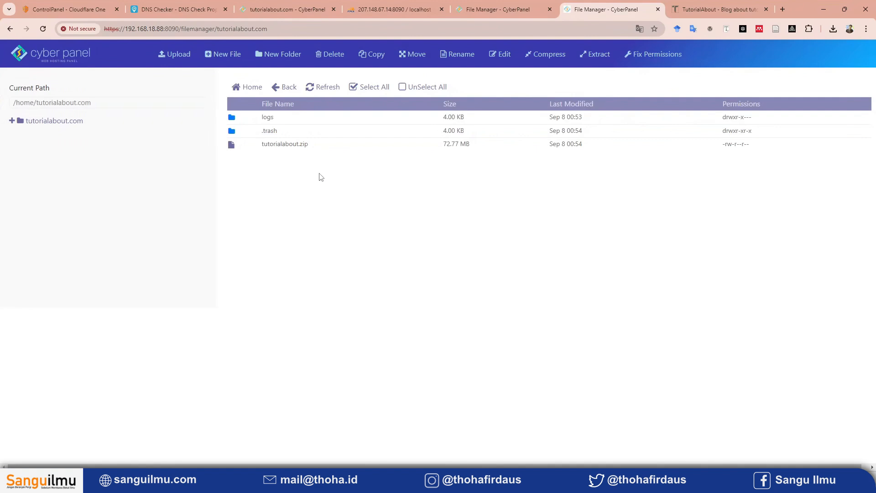
Extract tutorialabout.zip into /home/tutorialabout.com.
left_click(326, 145)
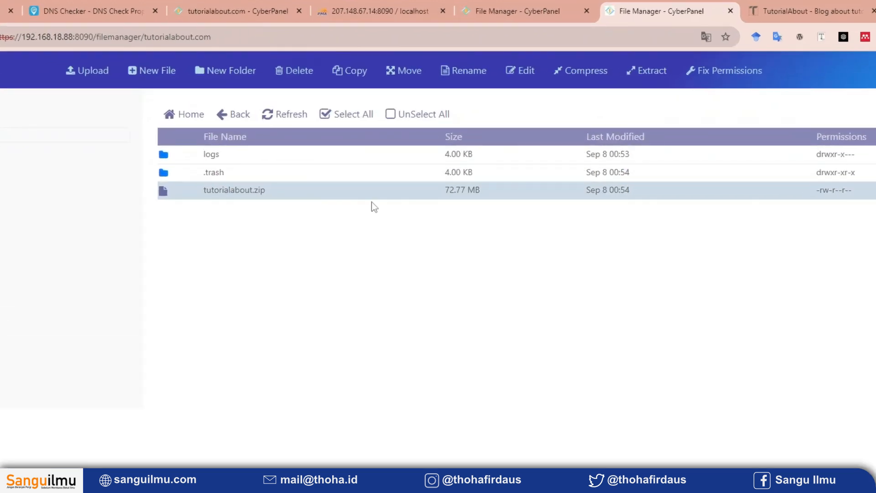
right_click(306, 190)
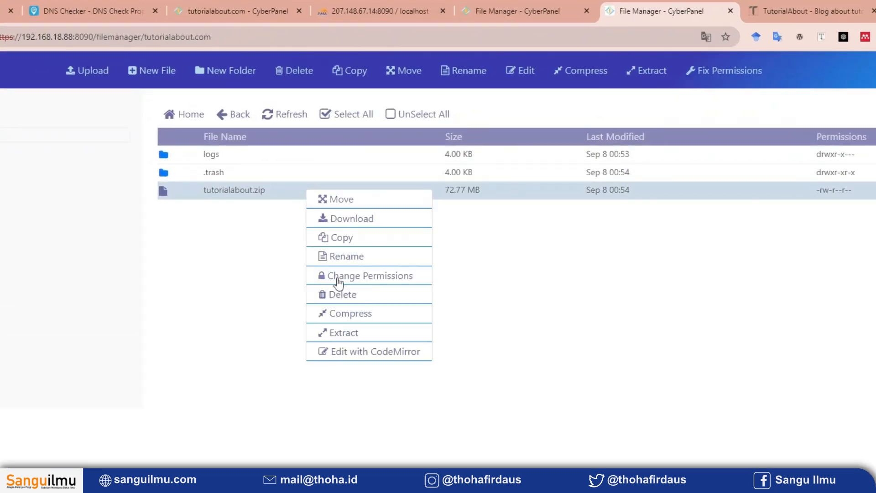
left_click(347, 335)
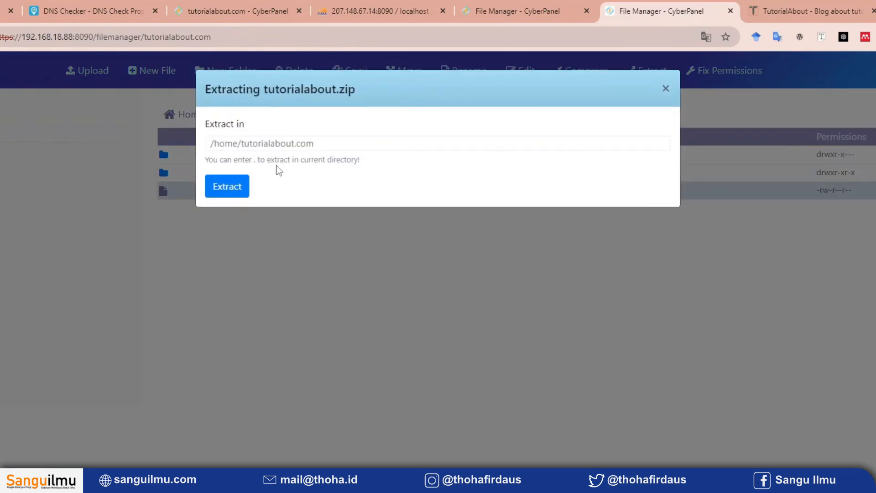
left_click(232, 193)
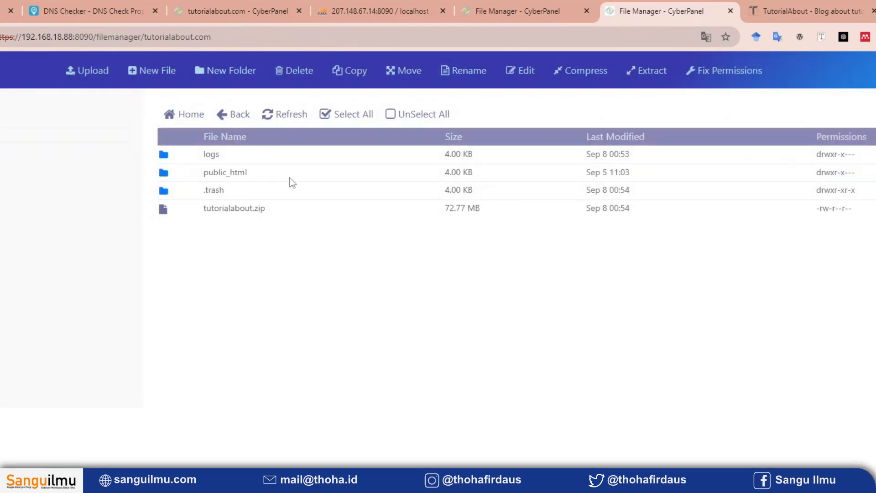
Check the extracted public_html contents against the same folder in the 207.148.67.14 server's File Manager.
double_click(289, 177)
left_click(231, 115)
double_click(314, 180)
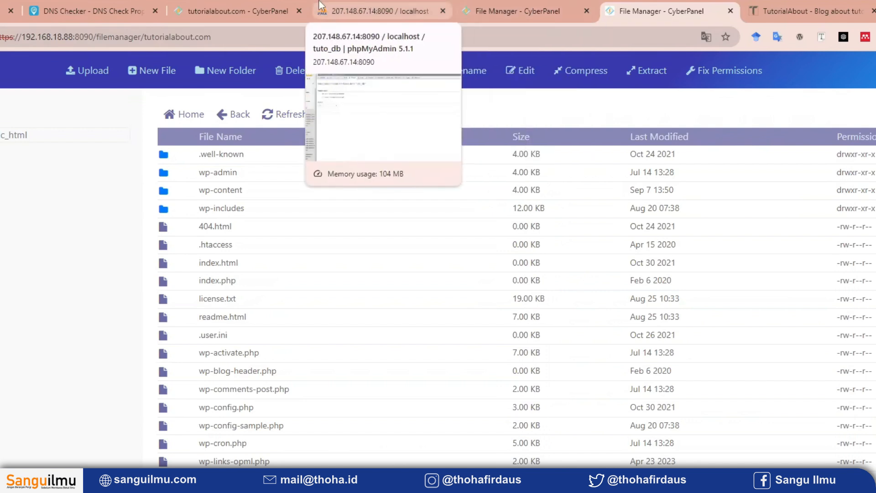
left_click(524, 5)
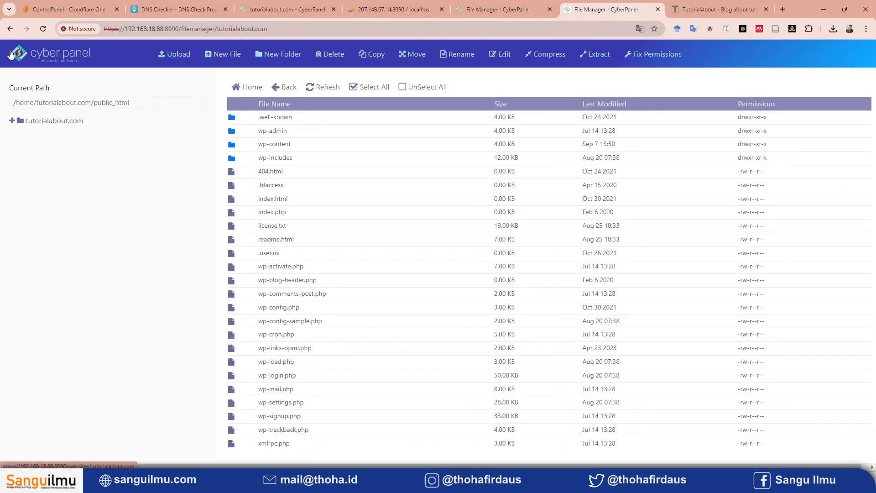
Open the 192.168.18.88 CyberPanel in a separate browser tab and start creating a database for the tutorialabout.com website.
middle_click(10, 51)
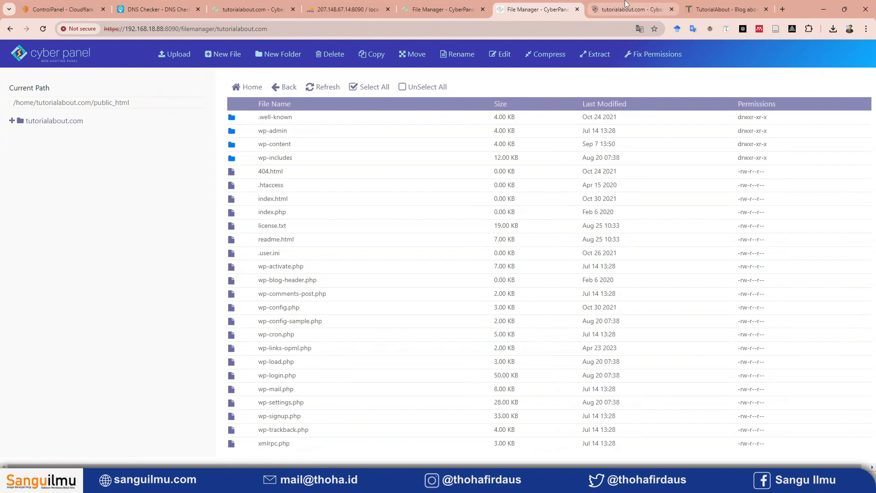
left_click_drag(614, 6, 516, 22)
left_click(101, 364)
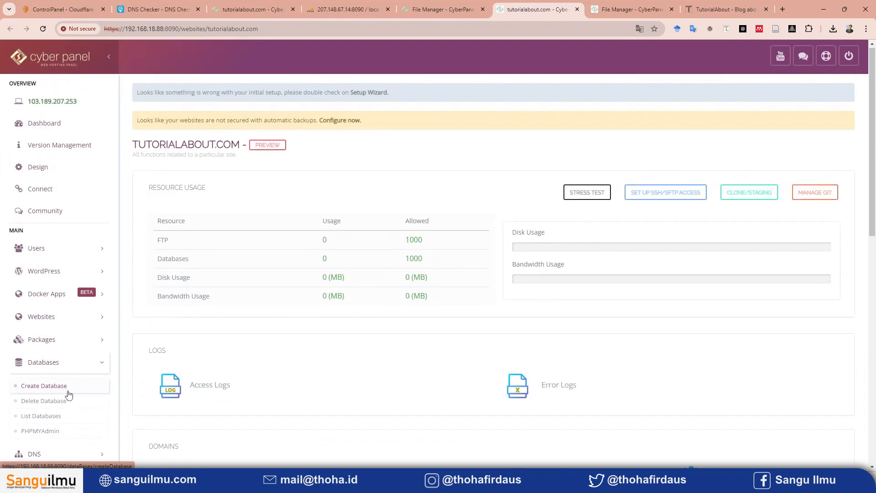
scroll(72, 391, "down", 2)
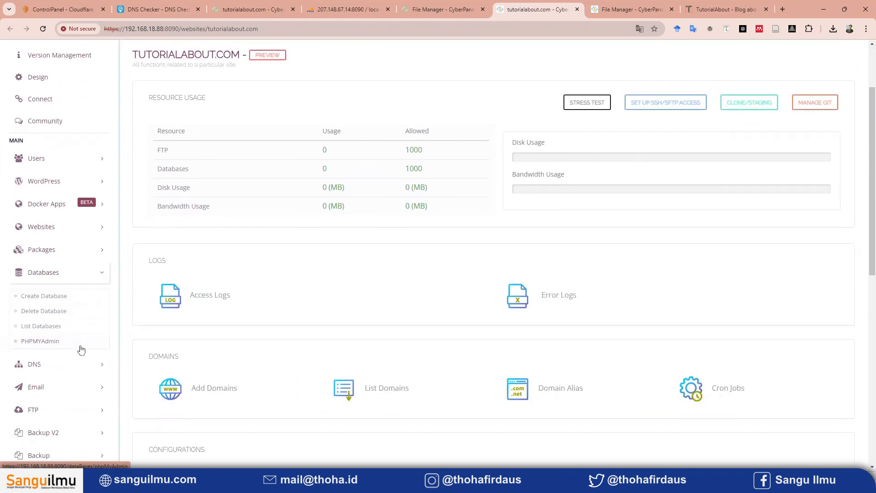
left_click(82, 299)
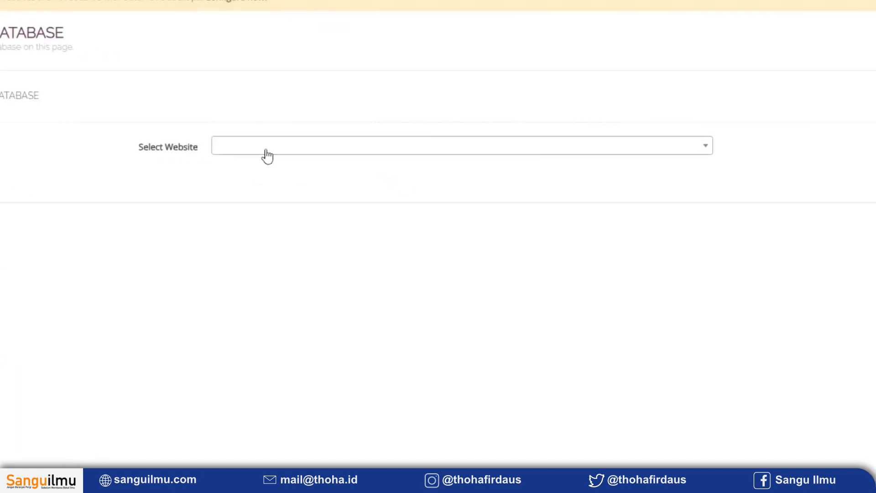
left_click(266, 154)
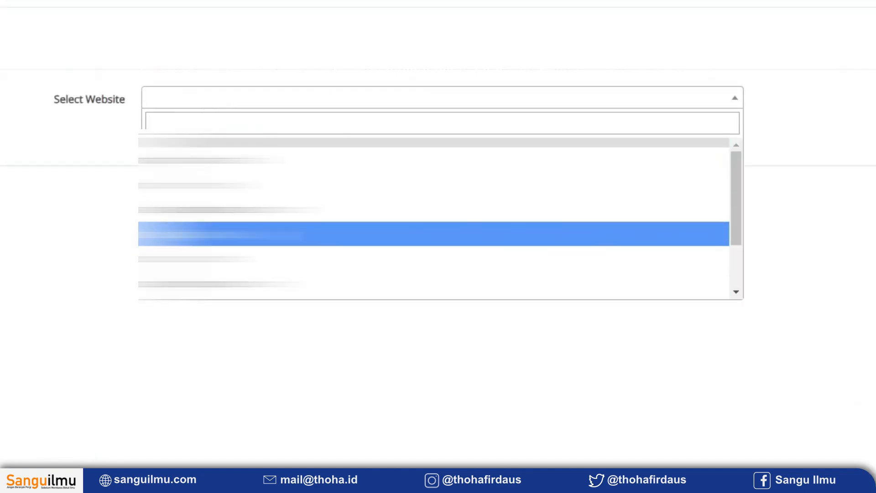
scroll(255, 209, "down", 2)
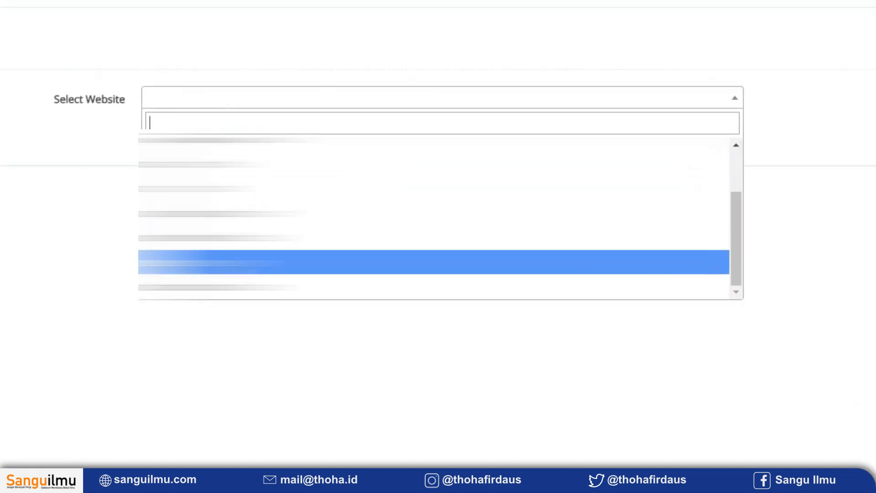
left_click(255, 287)
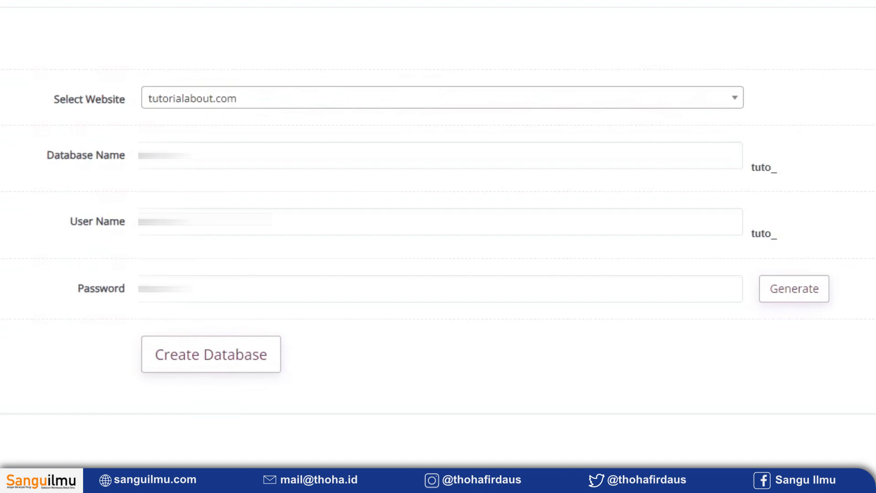
left_click(203, 159)
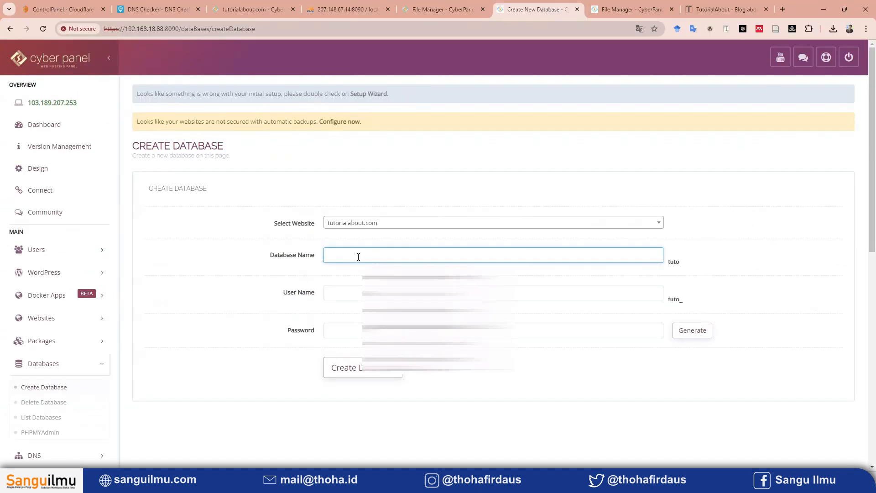
Open wp-config.php from the local site's public_html folder for editing and copy its DB_NAME value.
left_click(597, 9)
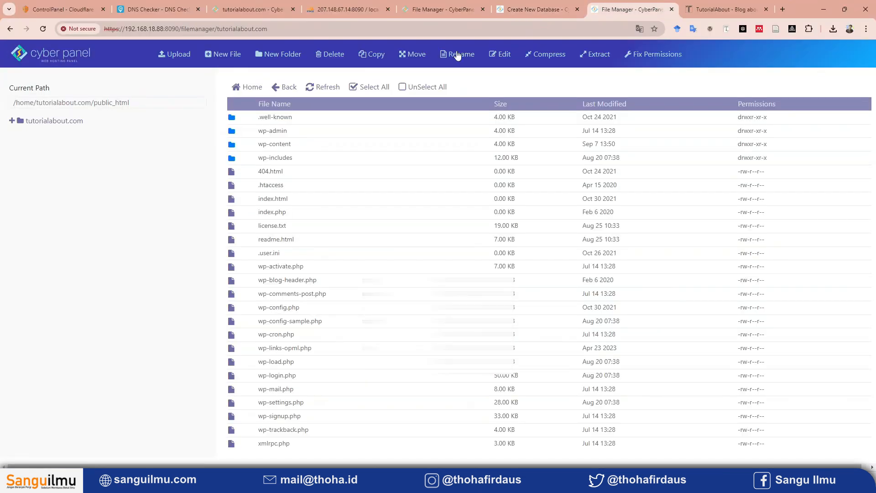
right_click(341, 305)
left_click(372, 410)
double_click(357, 226)
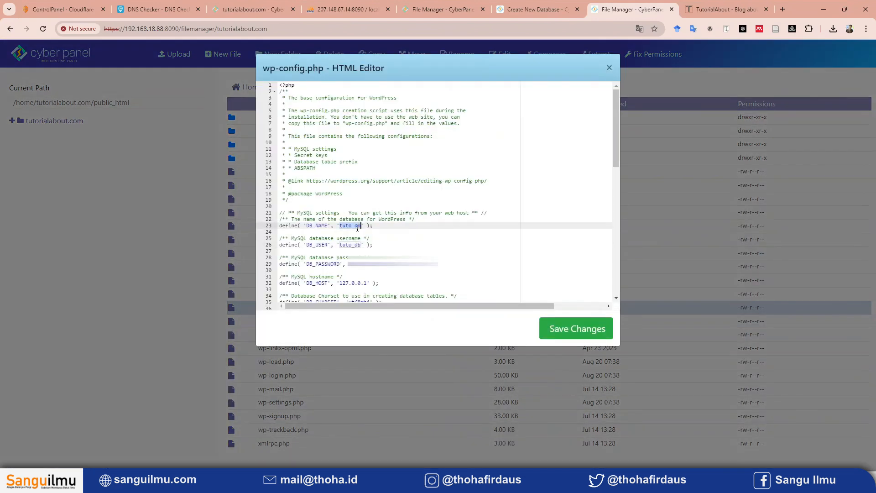
right_click(364, 233)
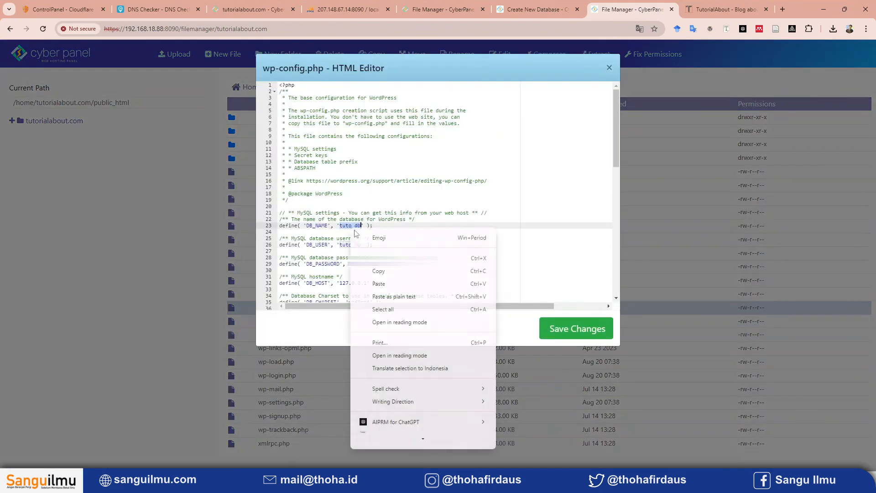
left_click(380, 277)
Enter db as both the database name and the user name of the new tutorialabout.com database.
left_click(536, 6)
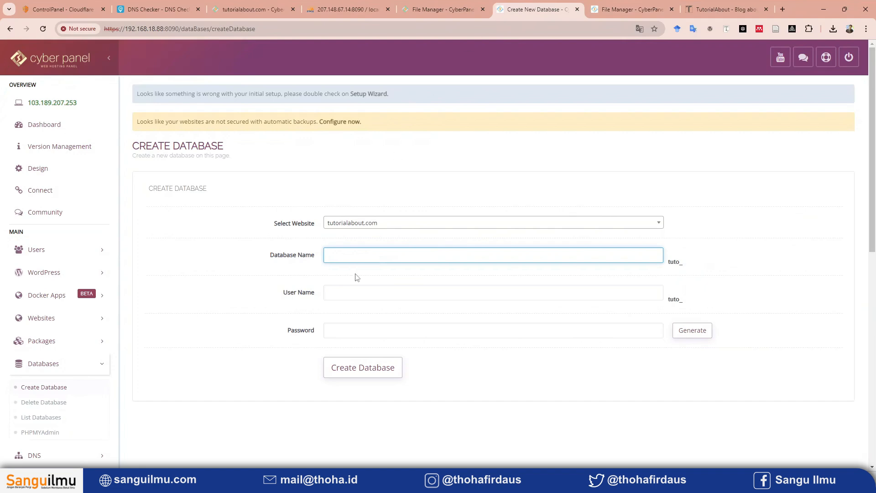
left_click(356, 256)
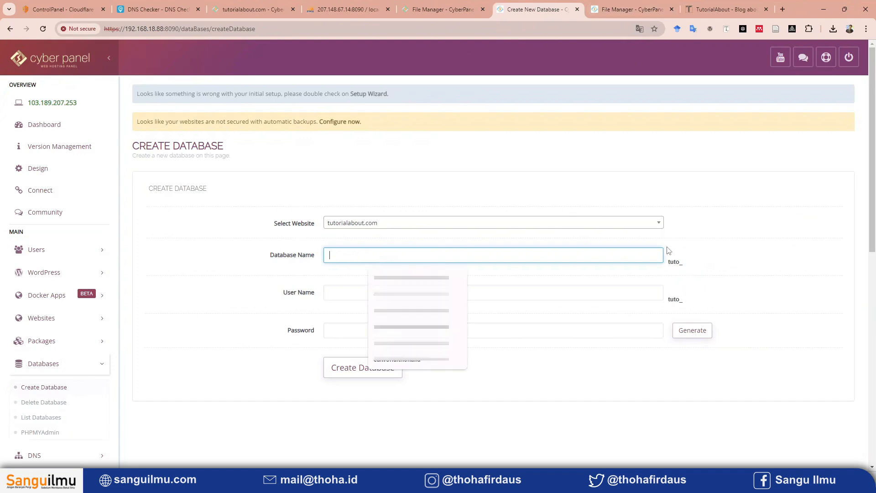
left_click(648, 8)
left_click(562, 5)
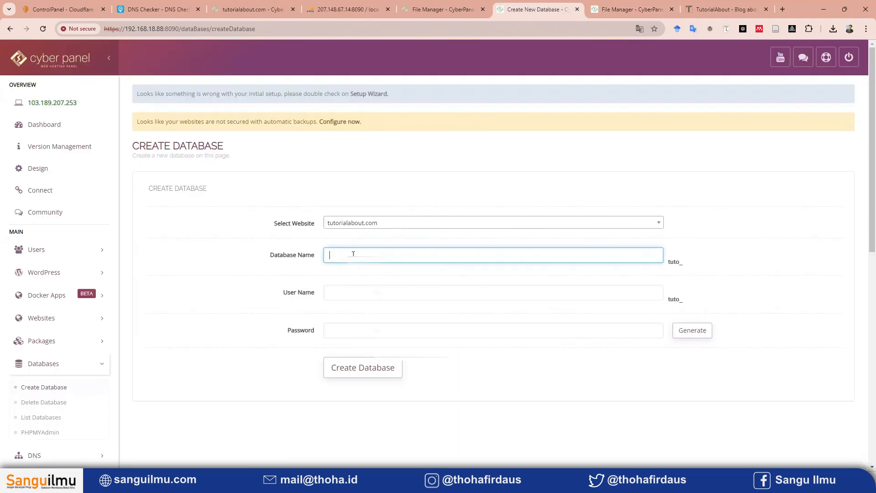
type("db")
left_click(366, 288)
type("db")
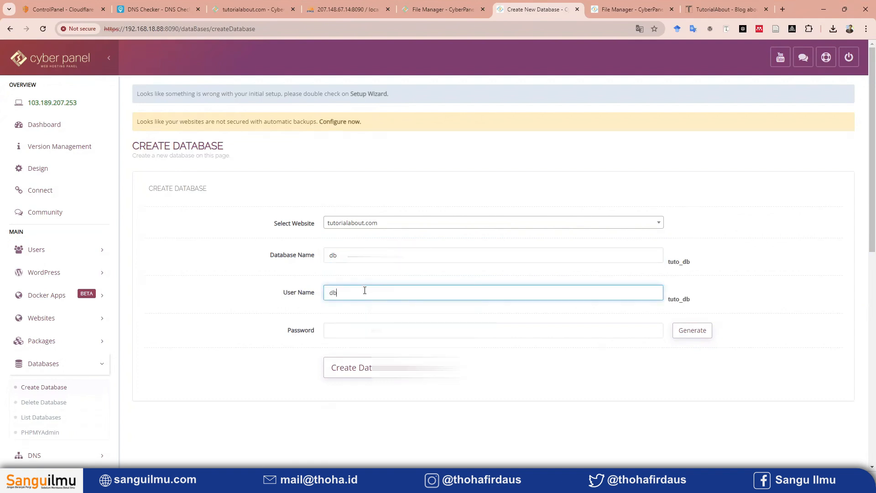
Copy the DB_PASSWORD value from wp-config.php into the new database's password field and create the tutorialabout.com database.
left_click(306, 292)
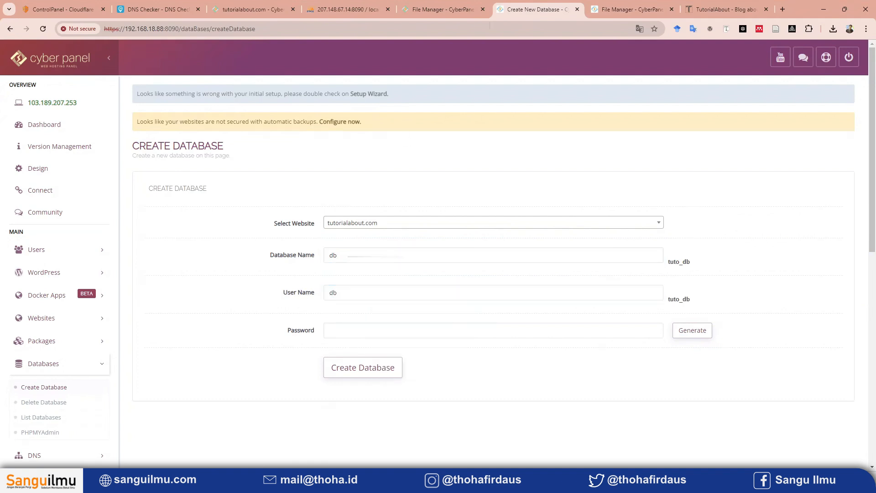
left_click(595, 4)
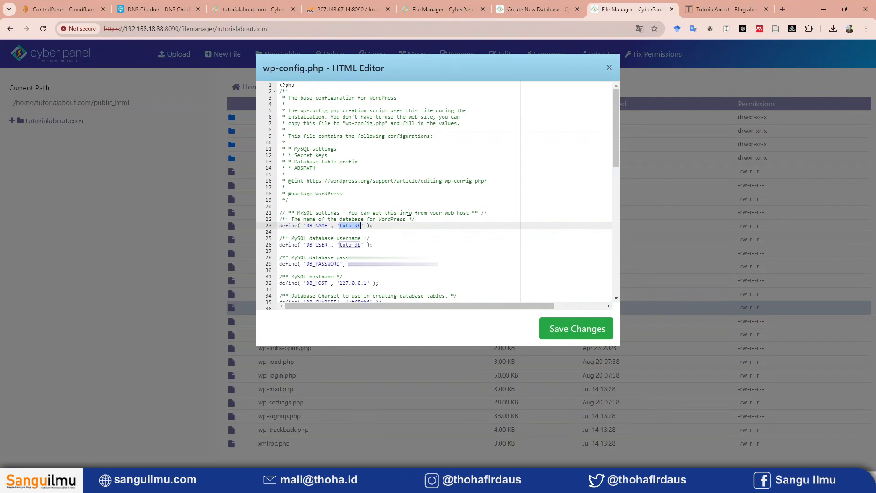
double_click(376, 264)
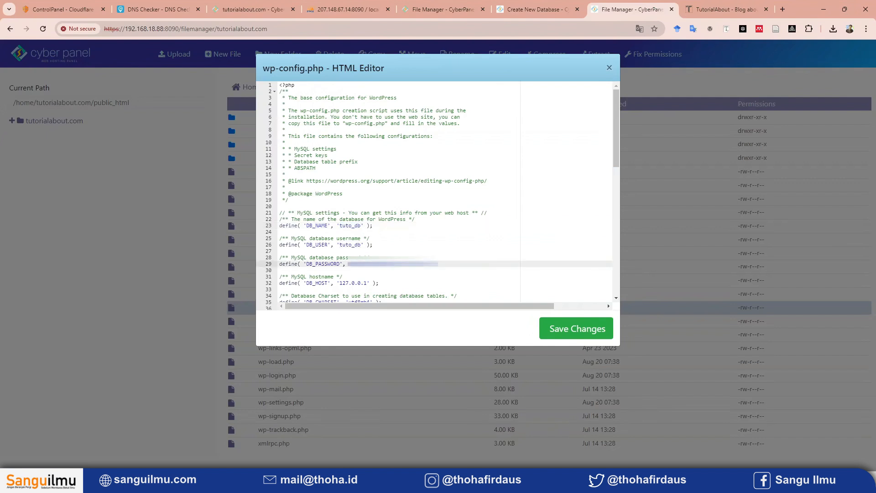
right_click(364, 268)
left_click(412, 65)
left_click(534, 9)
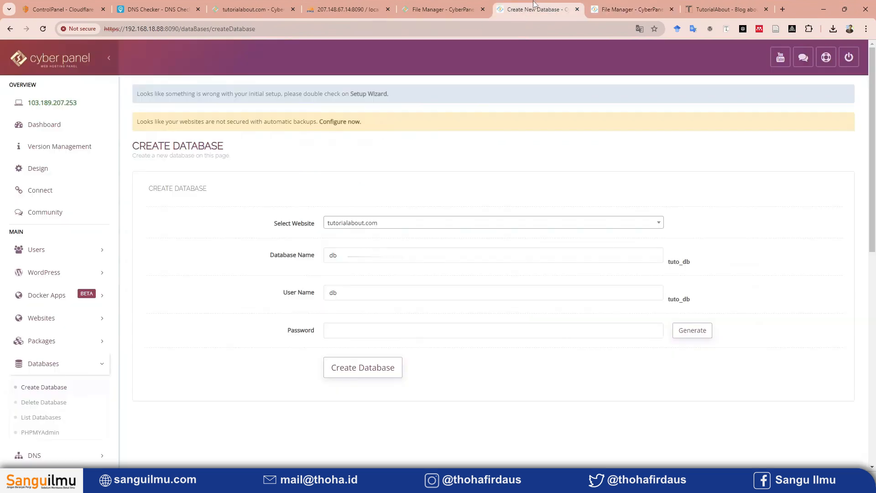
left_click(389, 333)
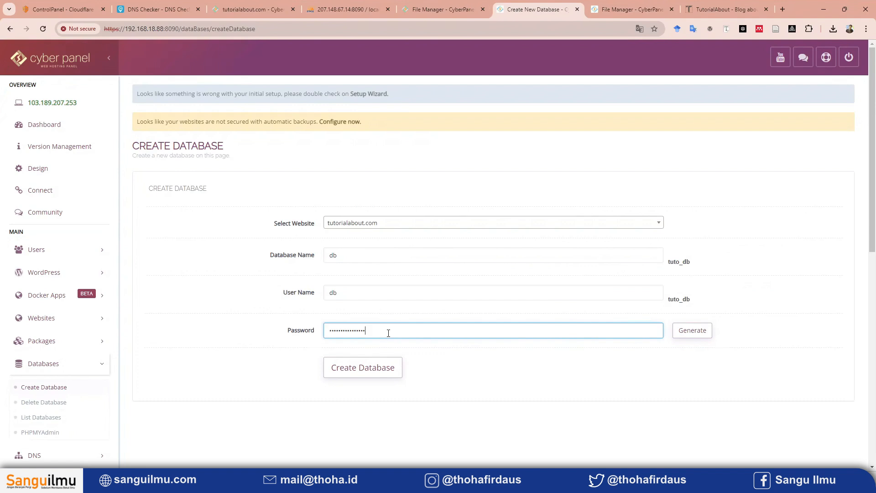
left_click(375, 377)
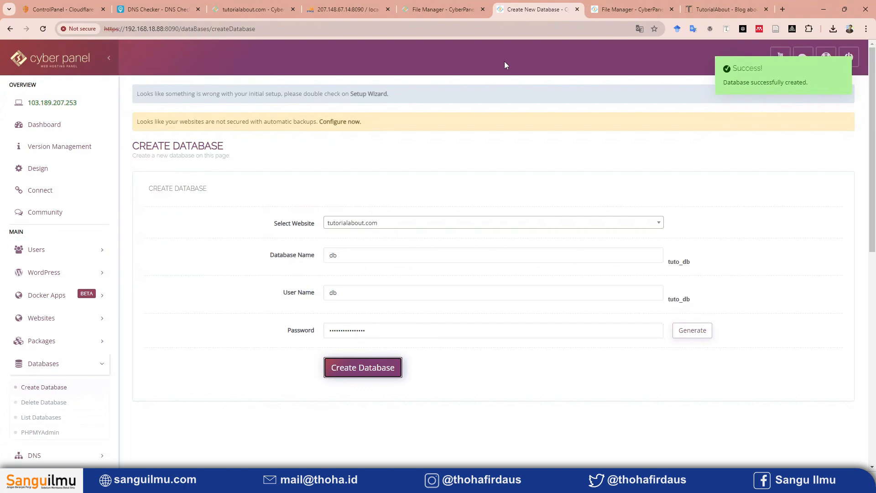
Open phpMyAdmin from the 192.168.18.88 CyberPanel and bring up the import page for the tuto_db database.
left_click(40, 432)
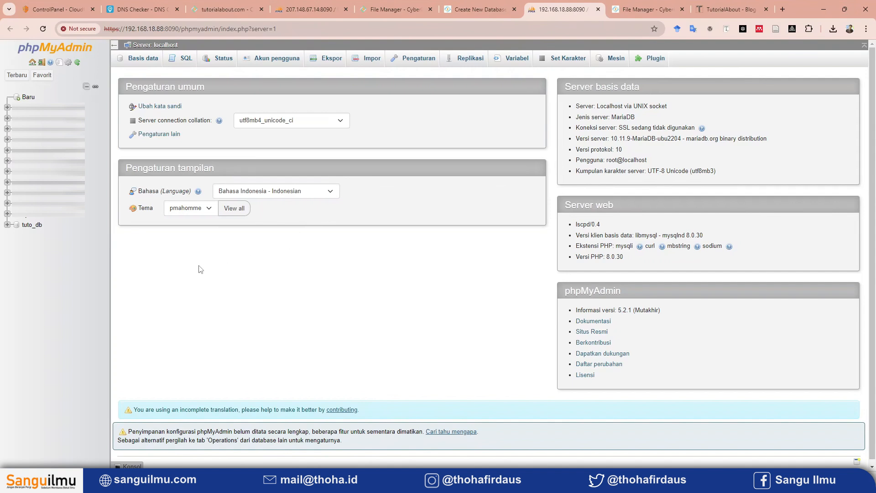
left_click(31, 228)
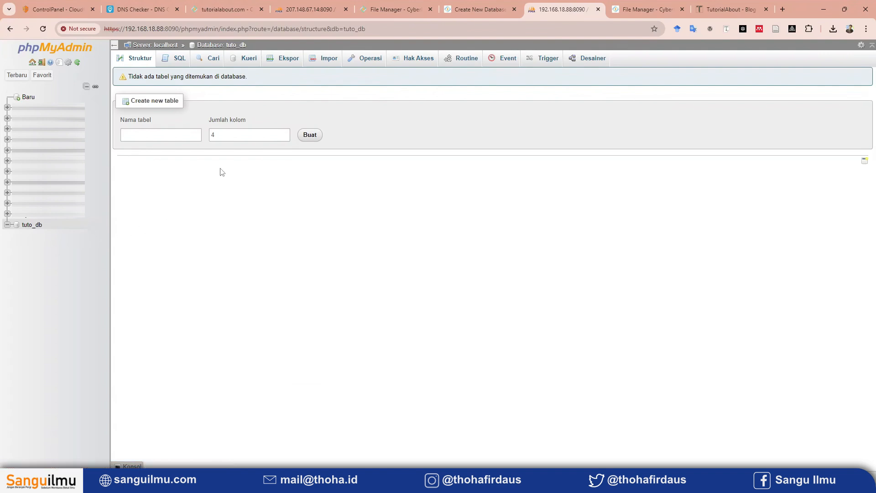
left_click(332, 68)
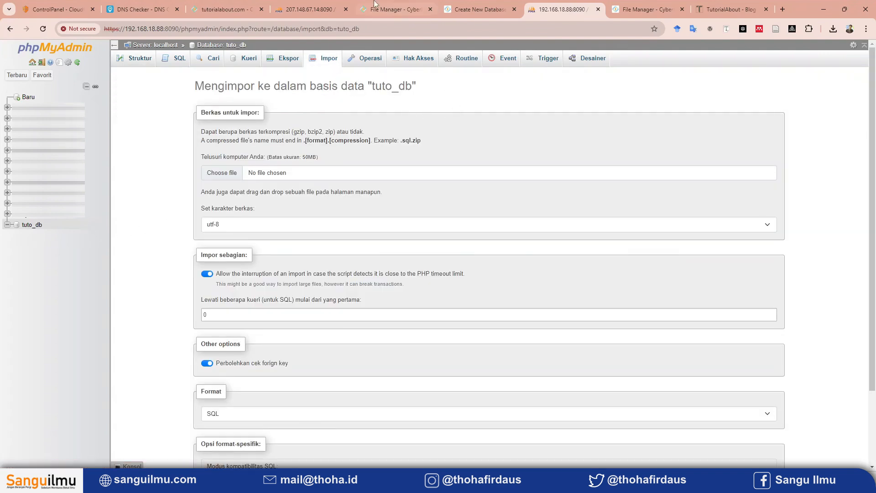
Check the tuto_db export page and its server address in the 207.148.67.14 phpMyAdmin, and return to the local import page.
left_click(311, 9)
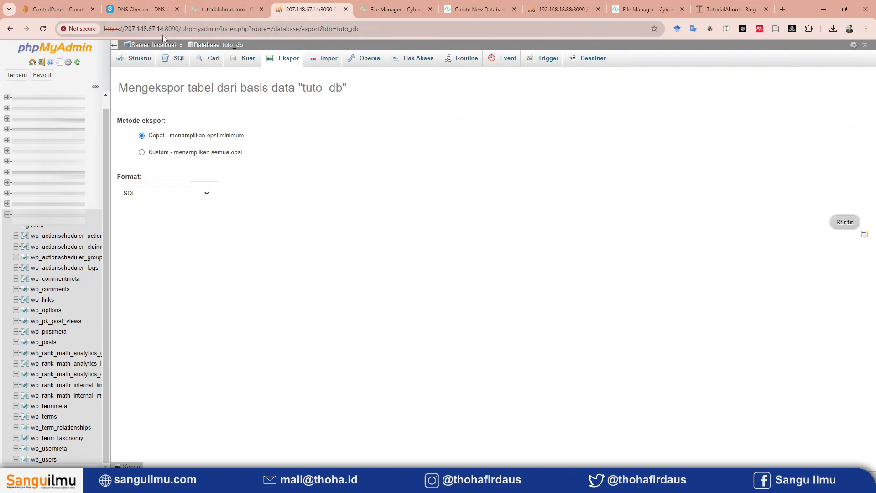
double_click(149, 30)
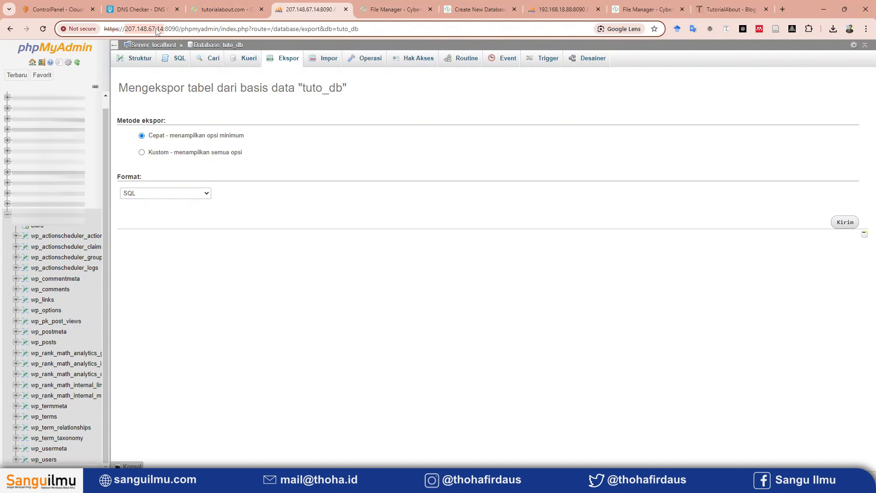
left_click(574, 5)
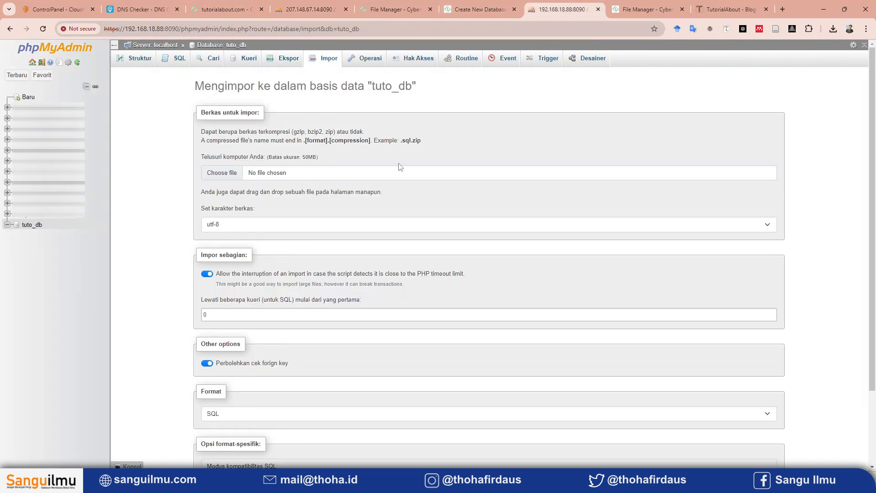
Import tuto_db.sql from the Downloads folder into the local tuto_db database.
left_click(220, 176)
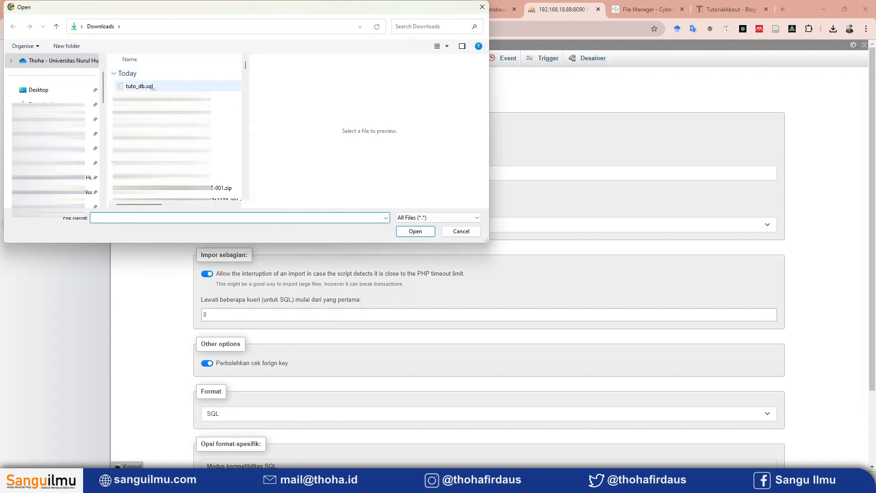
left_click(148, 87)
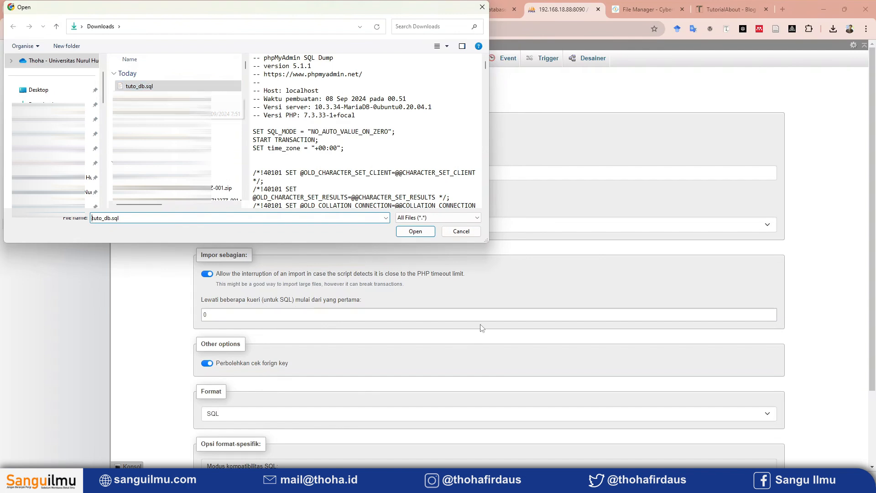
left_click(415, 231)
scroll(203, 363, "down", 2)
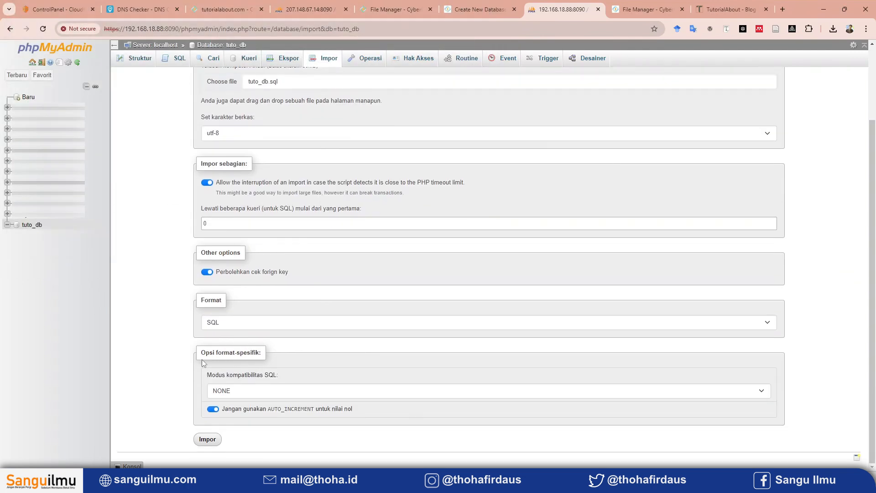
left_click(207, 440)
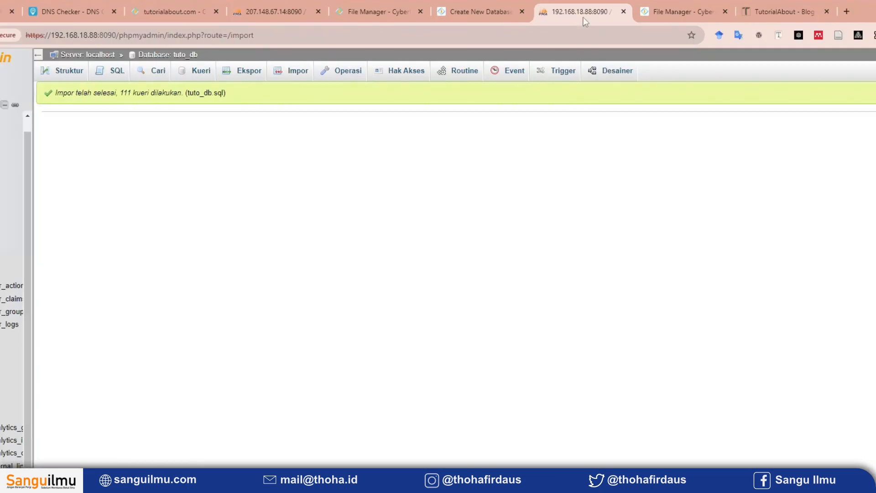
Review the database settings in wp-config.php alongside the phpMyAdmin import page, and close the file without saving.
left_click(649, 5)
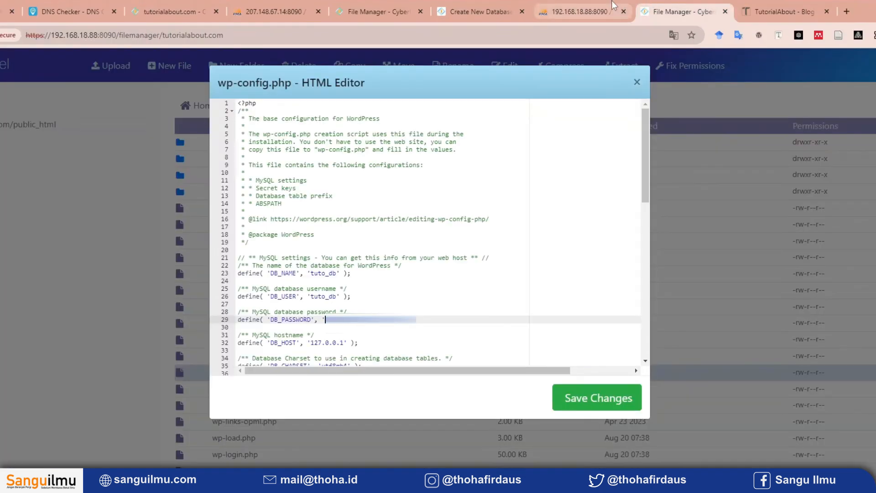
left_click(576, 1)
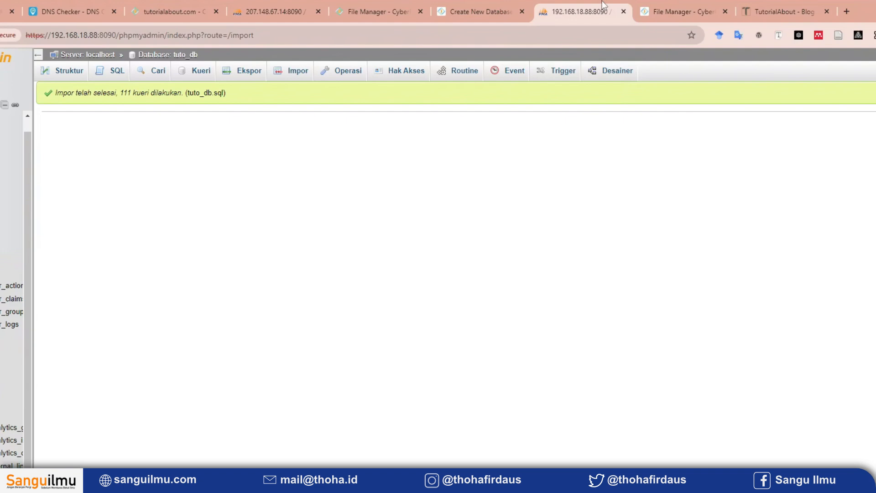
left_click(656, 1)
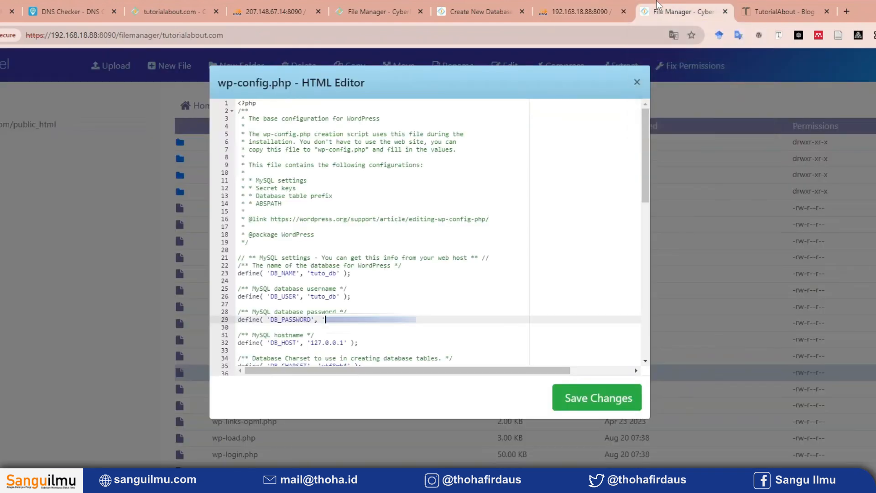
left_click(635, 83)
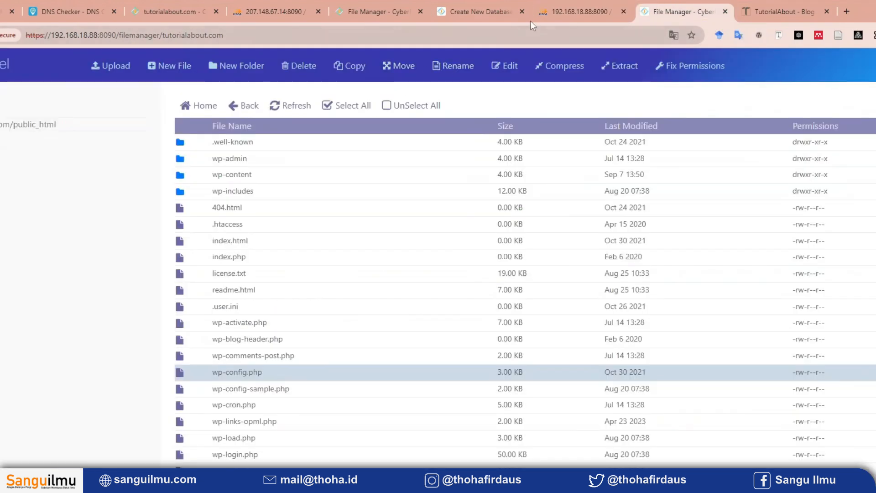
left_click(570, 1)
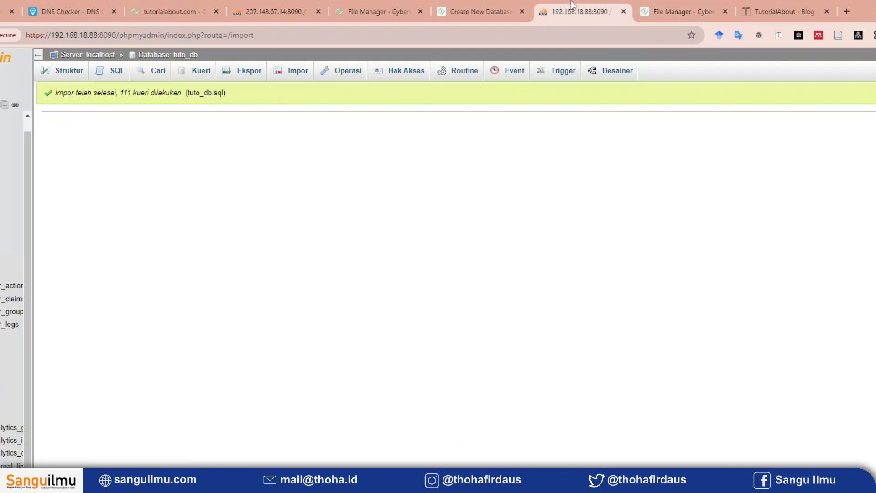
left_click(675, 2)
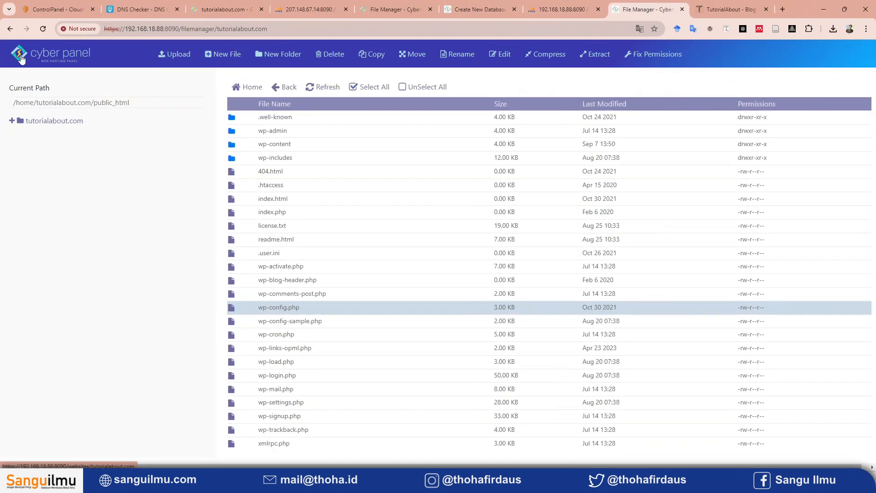
Open the tutorialabout.com website page in the local CyberPanel and preview the site.
left_click(20, 58)
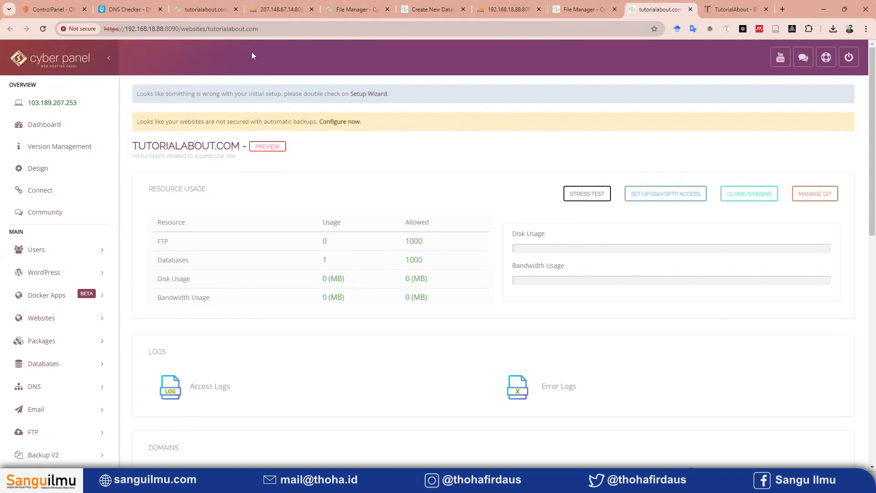
left_click(266, 148)
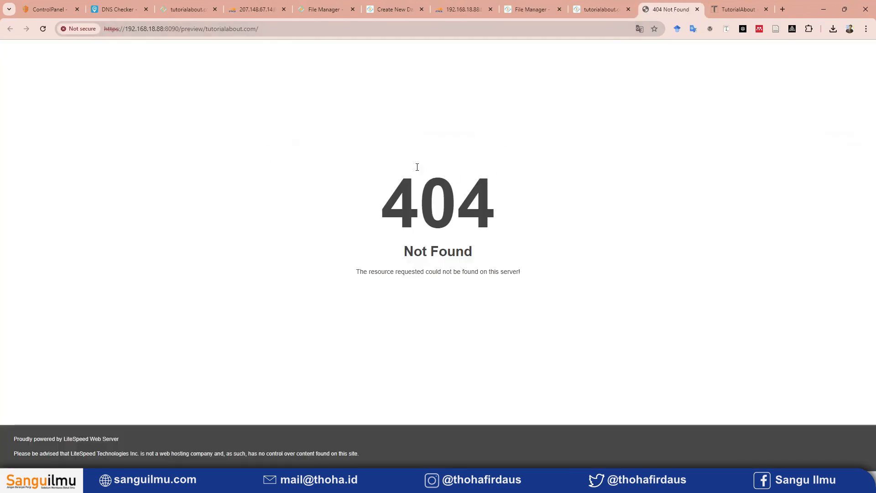
left_click_drag(517, 304, 542, 274)
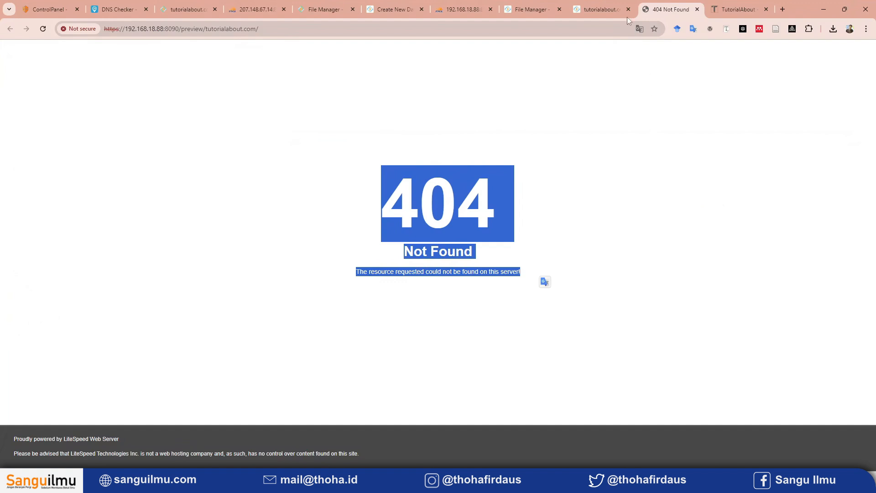
Fix the file permissions of tutorialabout.com in the local File Manager and close the old preview tab.
left_click(604, 6)
left_click(531, 9)
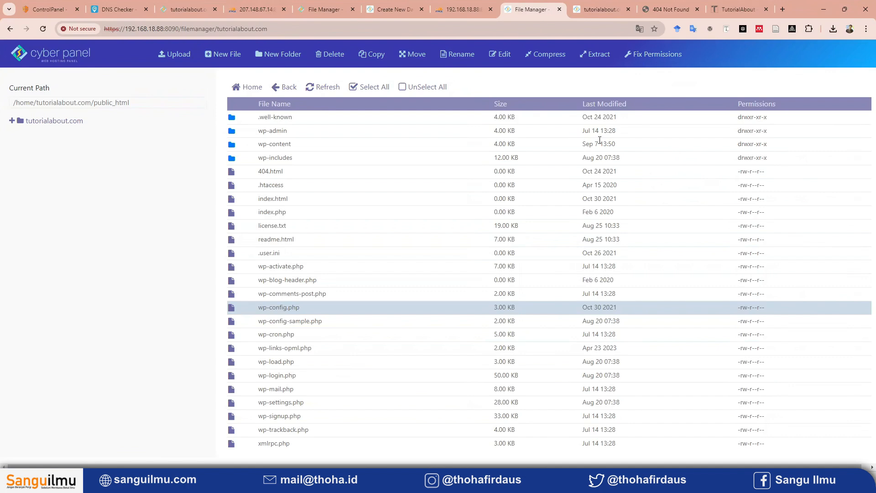
left_click(662, 57)
left_click(697, 9)
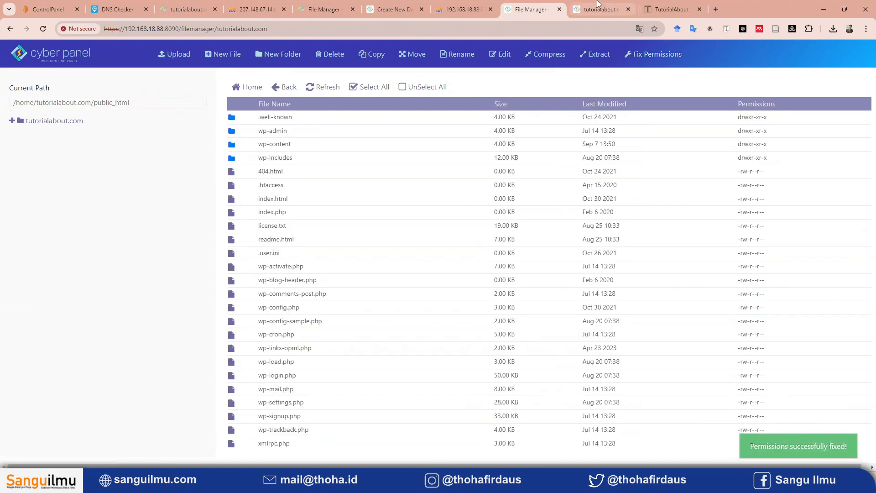
Preview tutorialabout.com again from the local CyberPanel and check the preview's address.
left_click(600, 9)
left_click(274, 146)
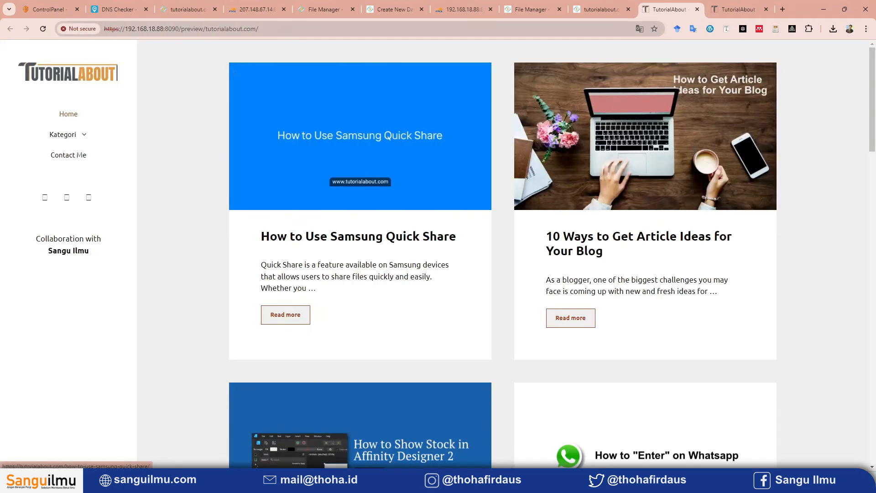
left_click_drag(258, 29, 125, 26)
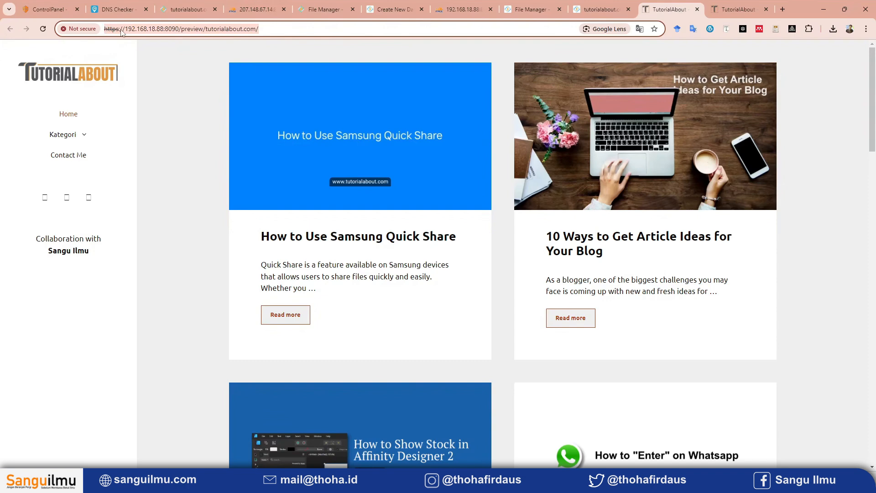
left_click(277, 28)
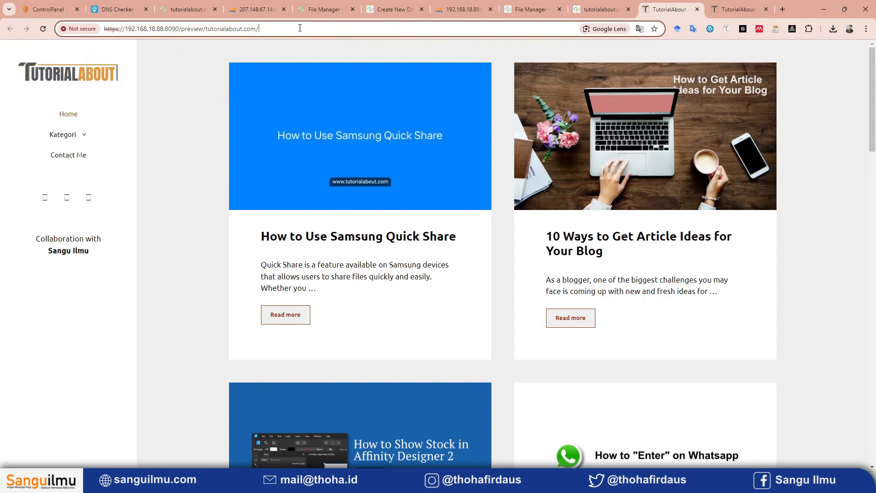
Compare the 192.168.18.88 preview with the live tutorialabout.com site, checking both addresses and the live home page's posts.
left_click(758, 5)
left_click(154, 29)
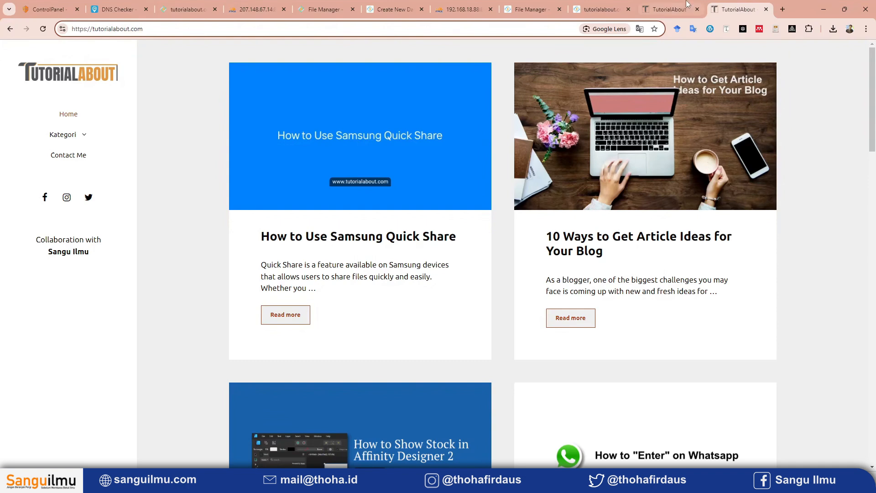
left_click(674, 8)
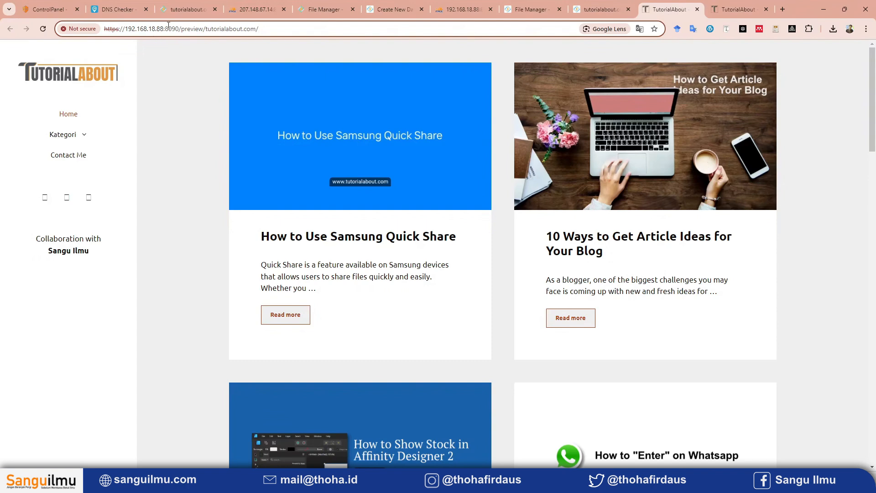
double_click(140, 30)
left_click(289, 51)
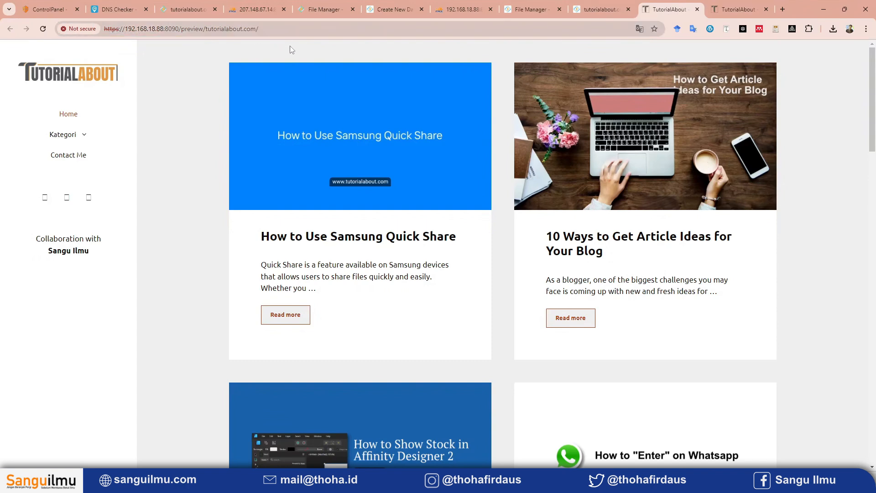
left_click(721, 13)
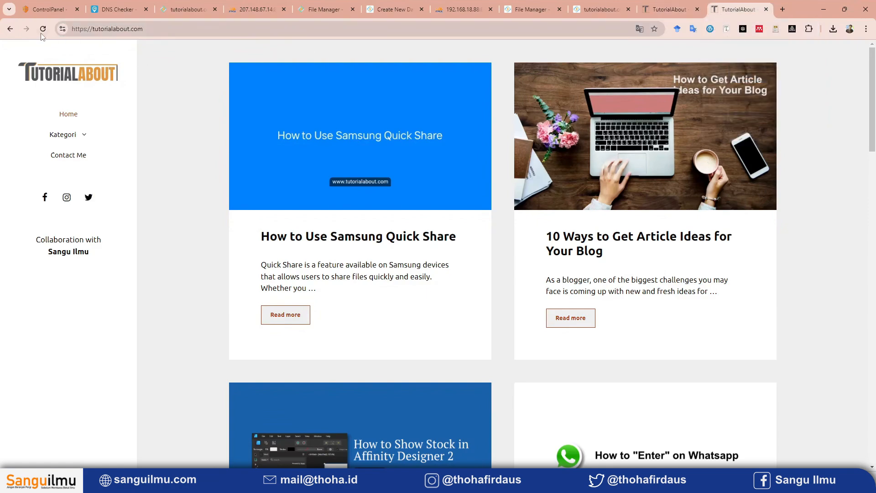
scroll(622, 292, "down", 5)
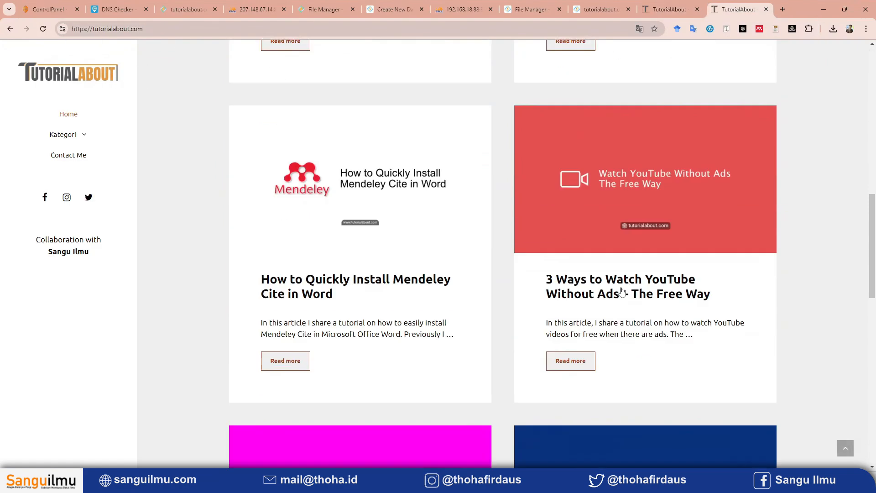
Create a new file named tes.html in tutorialabout.com's public_html folder in the local CyberPanel File Manager.
scroll(622, 292, "up", 10)
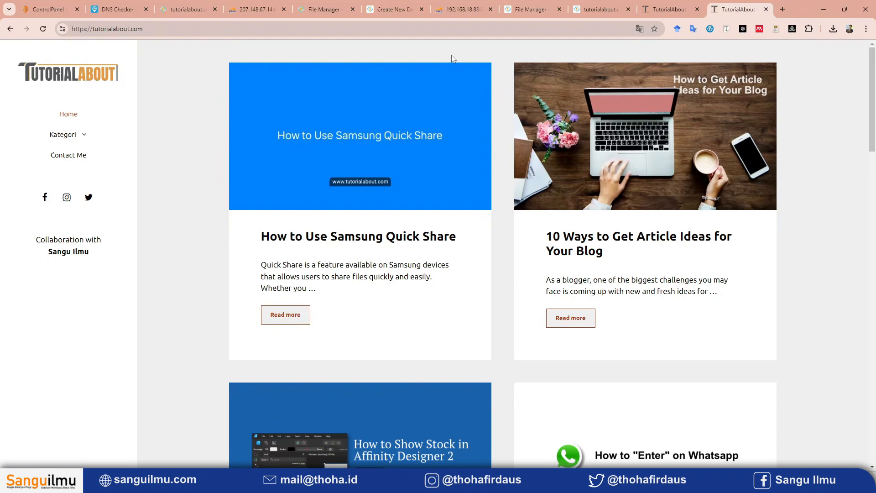
left_click(582, 7)
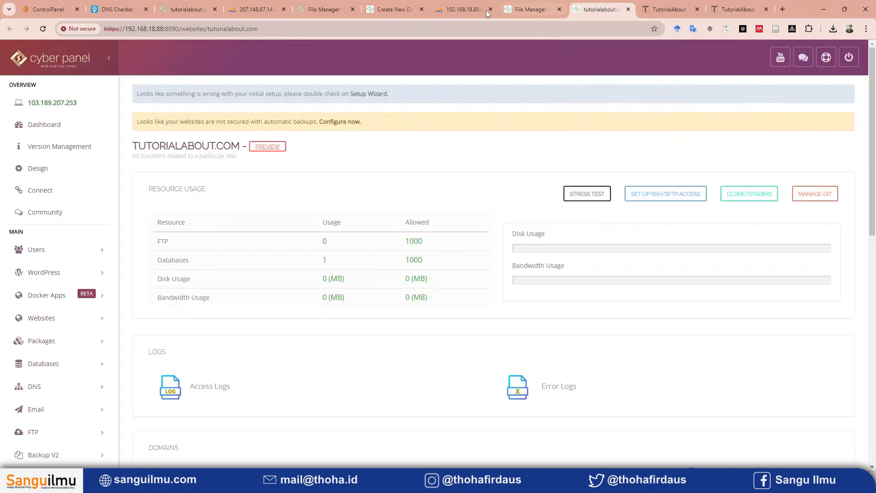
left_click(554, 6)
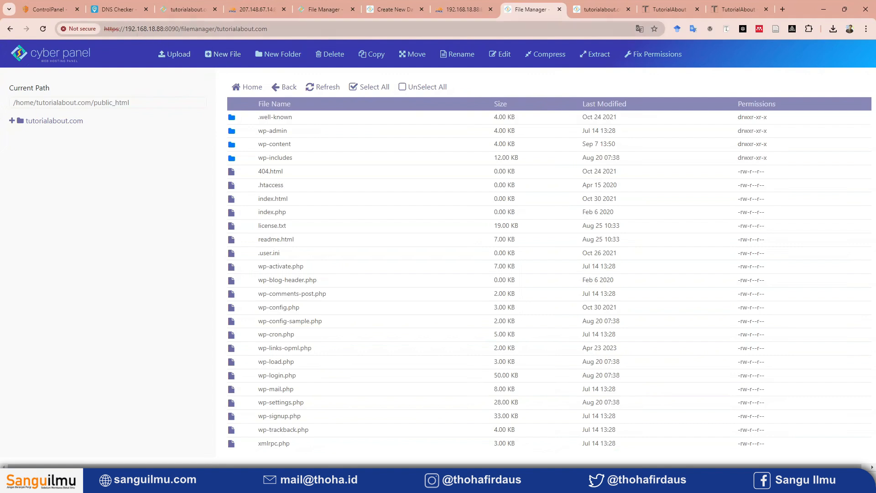
left_click(255, 28)
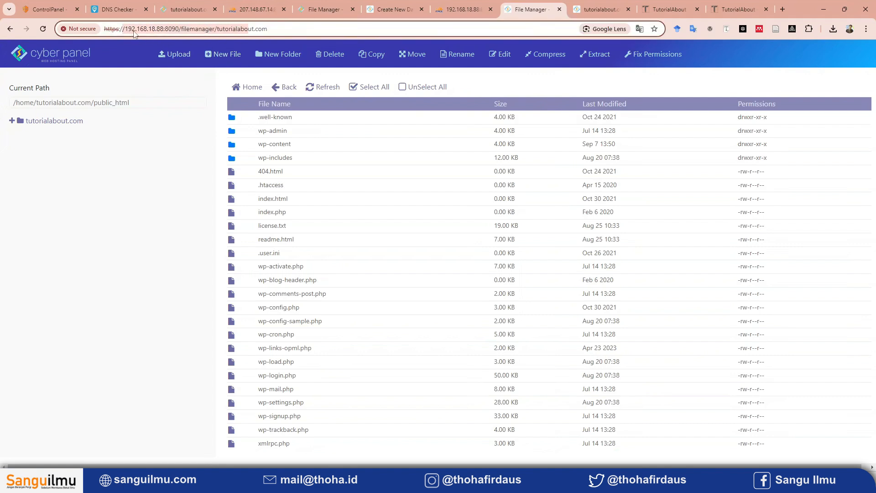
left_click(155, 215)
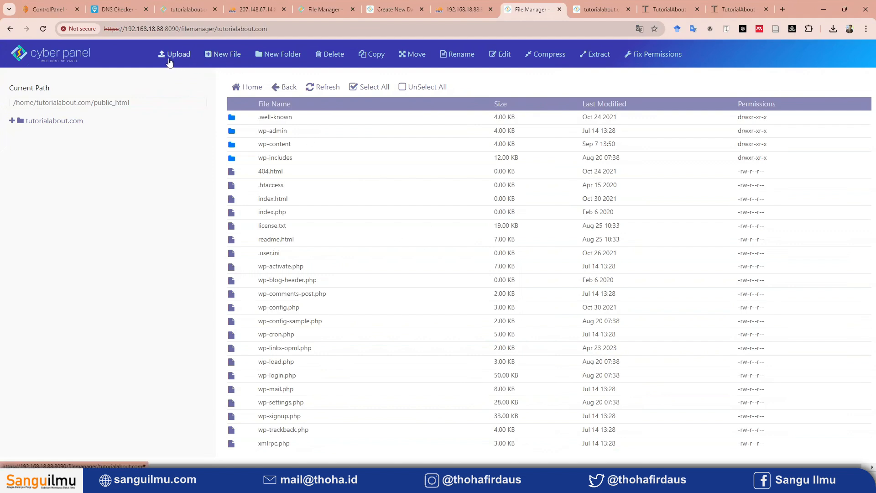
left_click(211, 57)
left_click(310, 109)
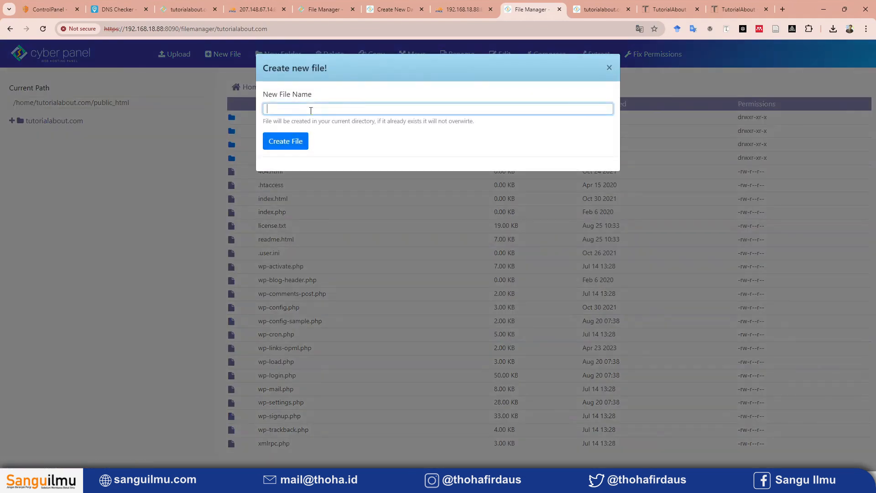
type("tes.html")
left_click(283, 141)
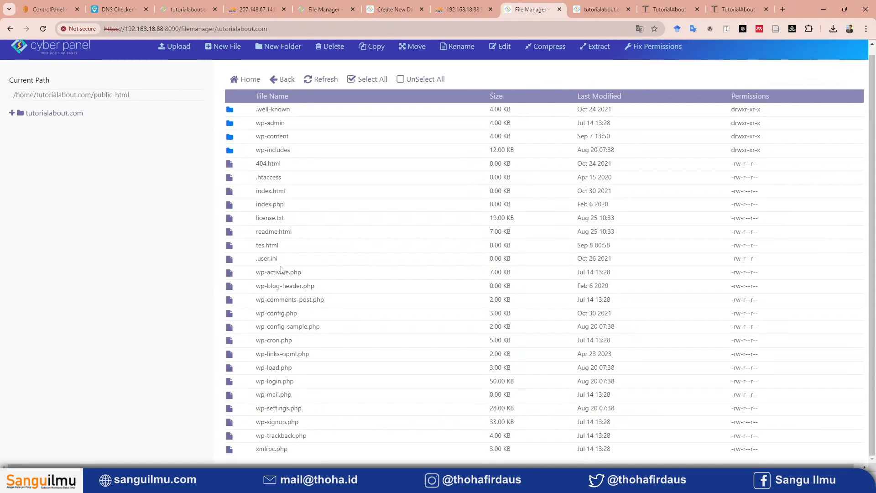
Edit tes.html to contain <h1>sanguilmu.com</h1>, save the changes and close the editor.
left_click(289, 248)
right_click(304, 250)
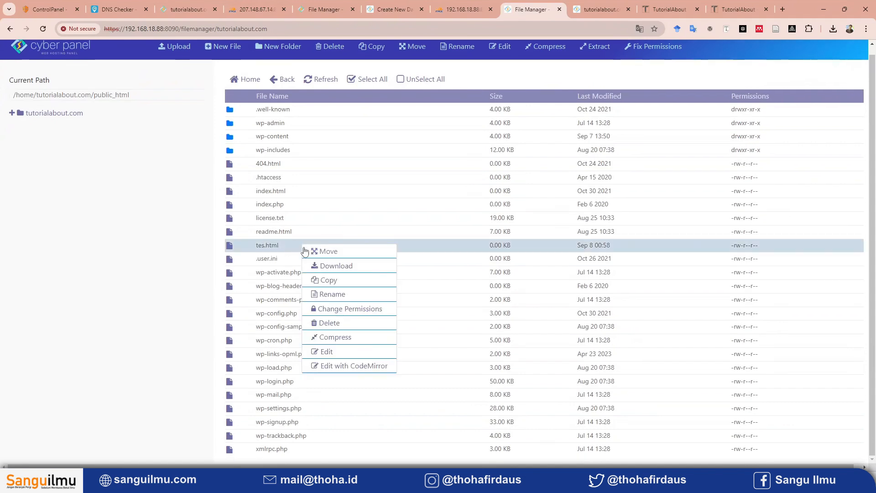
left_click(324, 350)
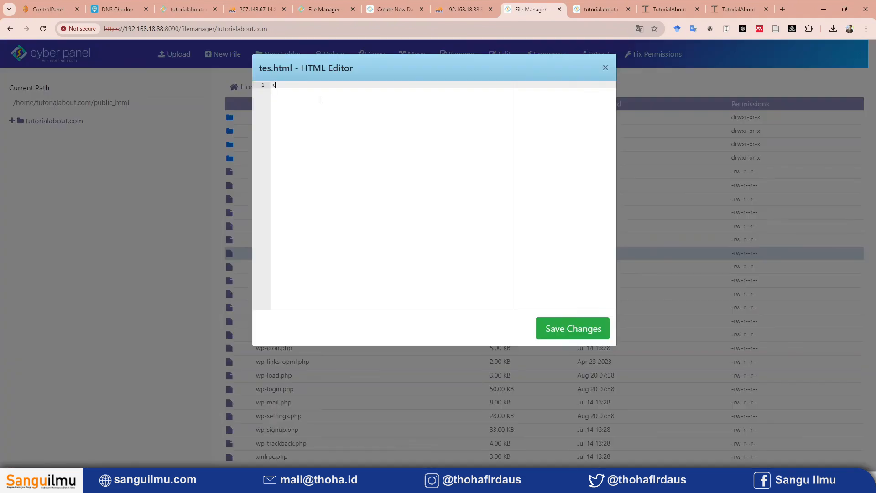
type("<h1>sanguilmu.com</h1>")
left_click(554, 333)
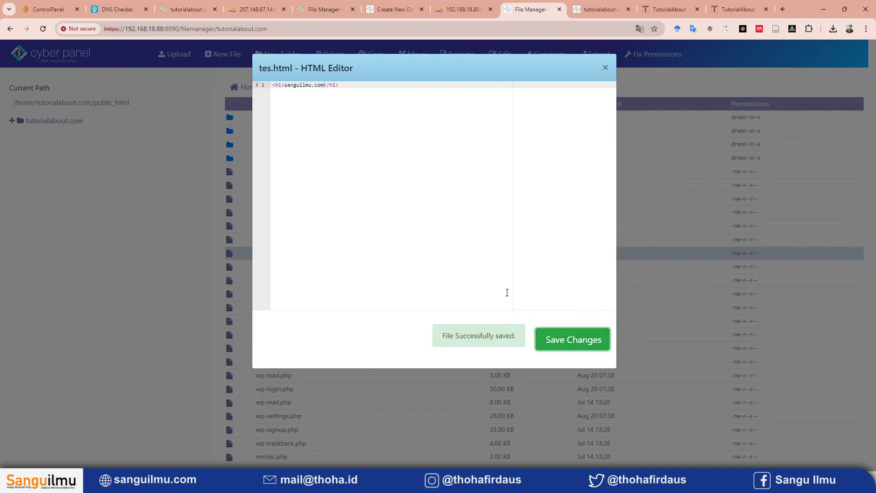
left_click(606, 68)
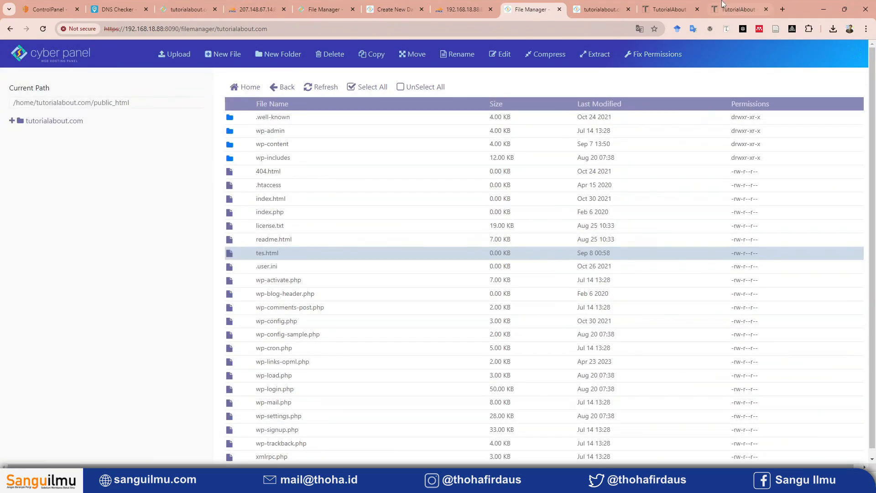
left_click(738, 9)
left_click(181, 31)
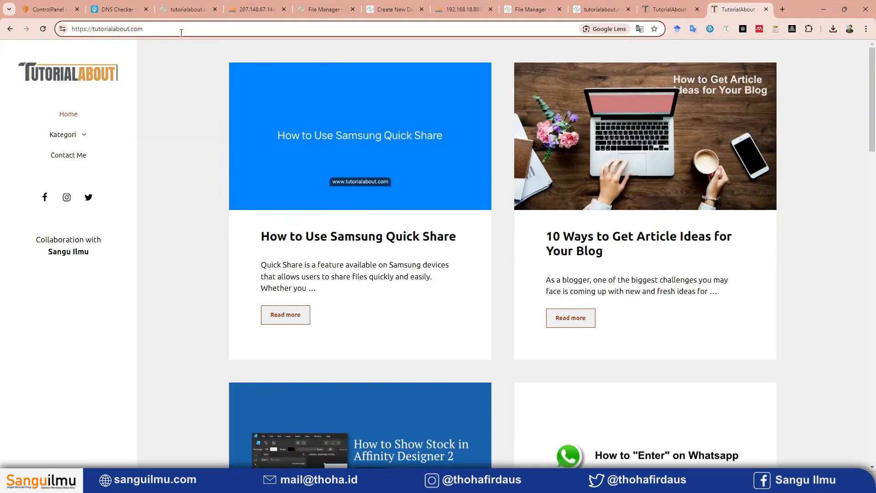
type("/te")
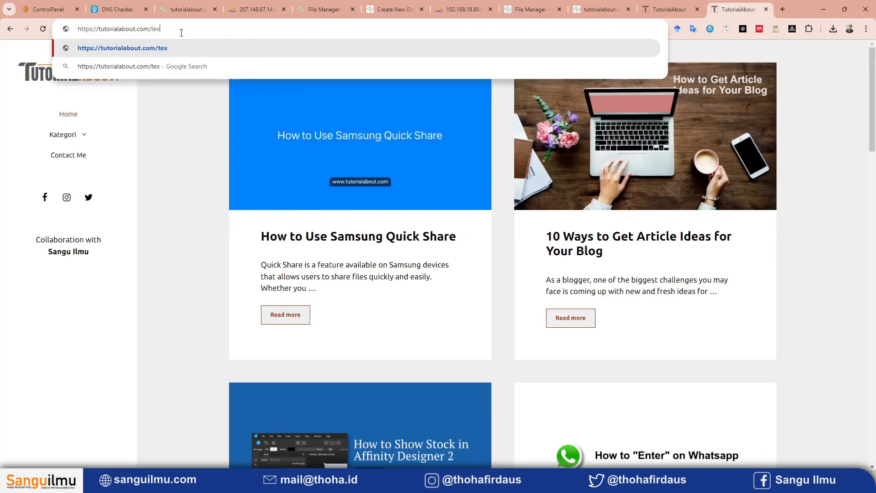
type("s.html")
key("Return")
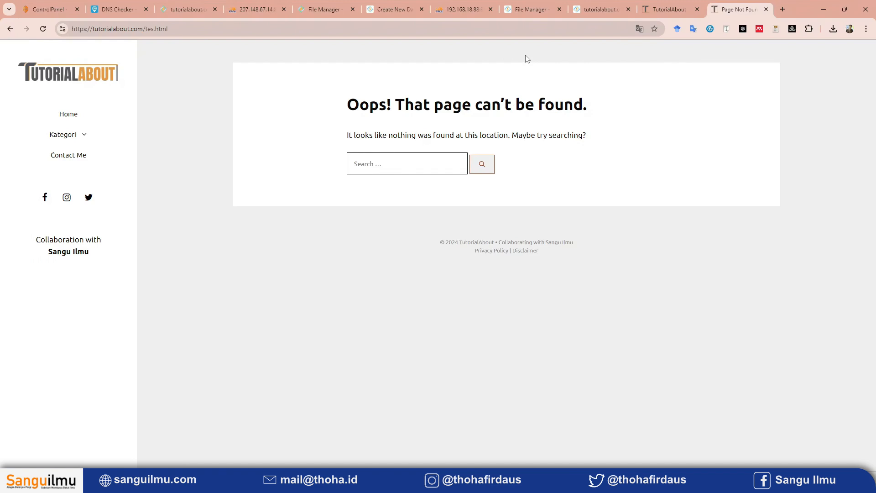
Open the Cloudflare account home, then look up tutorialabout.com's A record in DNS Checker and examine the returned IP address.
left_click(48, 10)
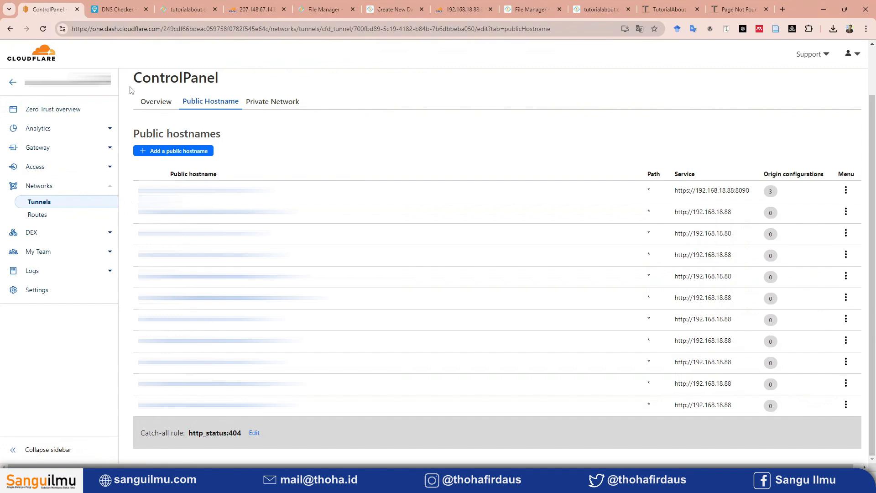
left_click(46, 61)
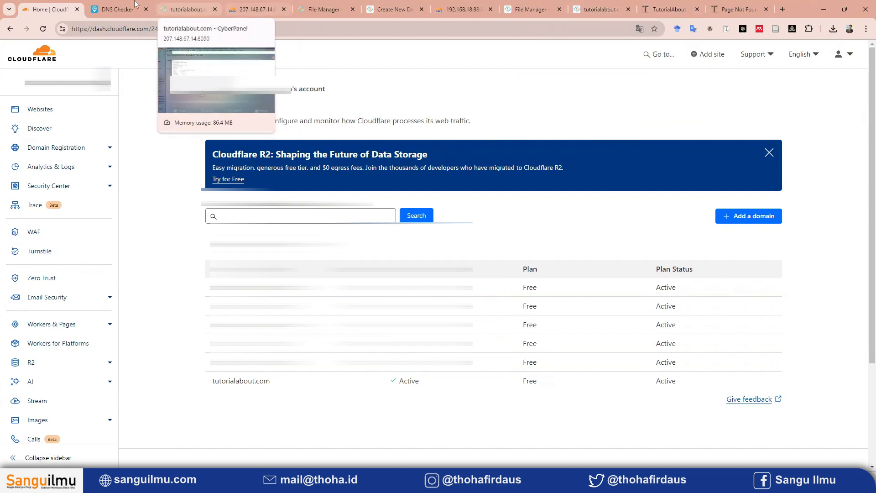
left_click(100, 6)
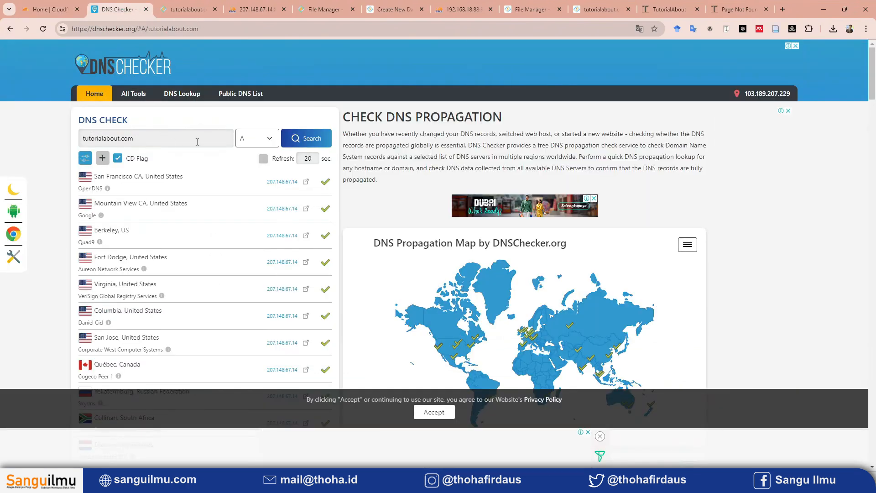
left_click_drag(153, 143, 81, 140)
left_click(295, 146)
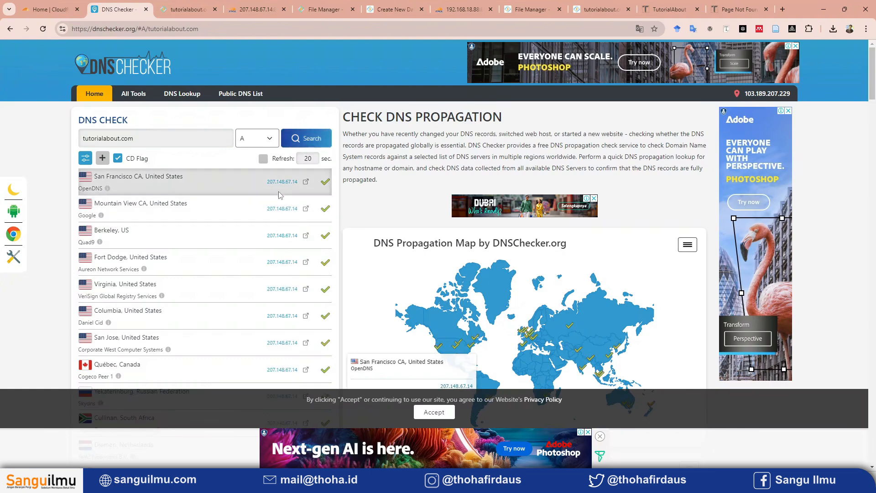
left_click_drag(265, 185, 302, 187)
left_click(230, 181)
left_click_drag(262, 188, 302, 187)
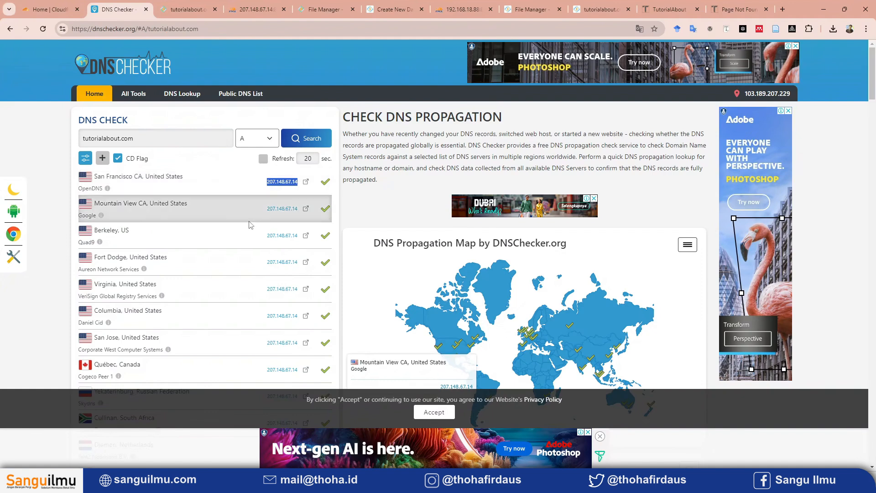
Switch to Cloudflare and open the DNS records of the tutorialabout.com domain.
left_click(58, 8)
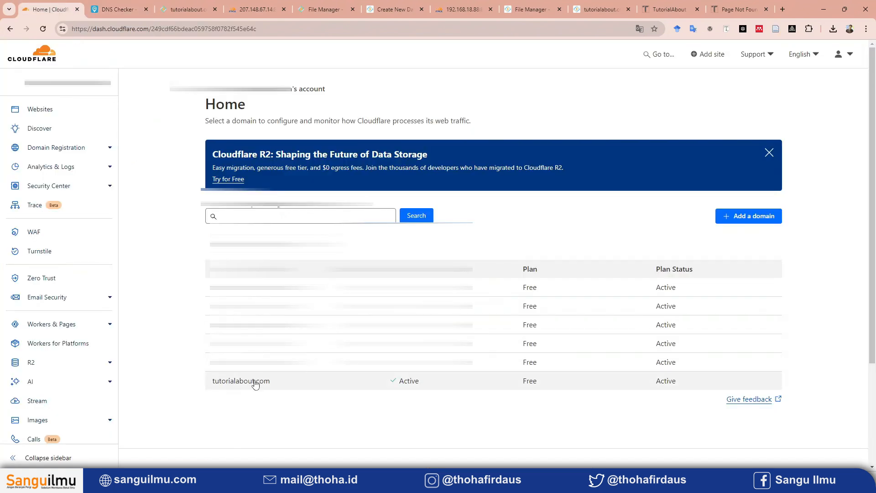
left_click(249, 380)
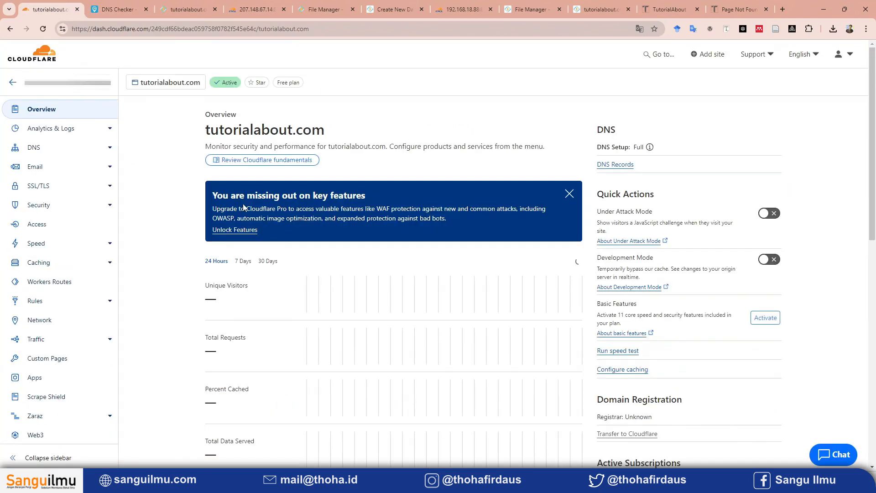
left_click(34, 147)
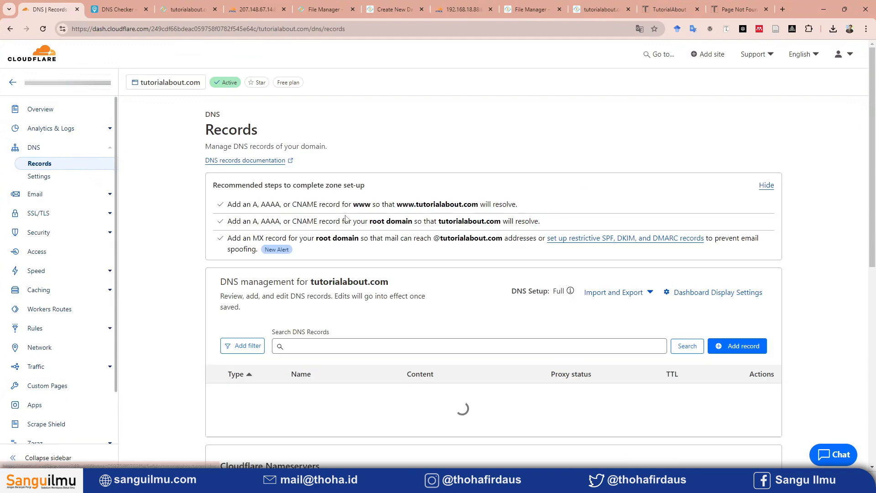
scroll(496, 346, "down", 1)
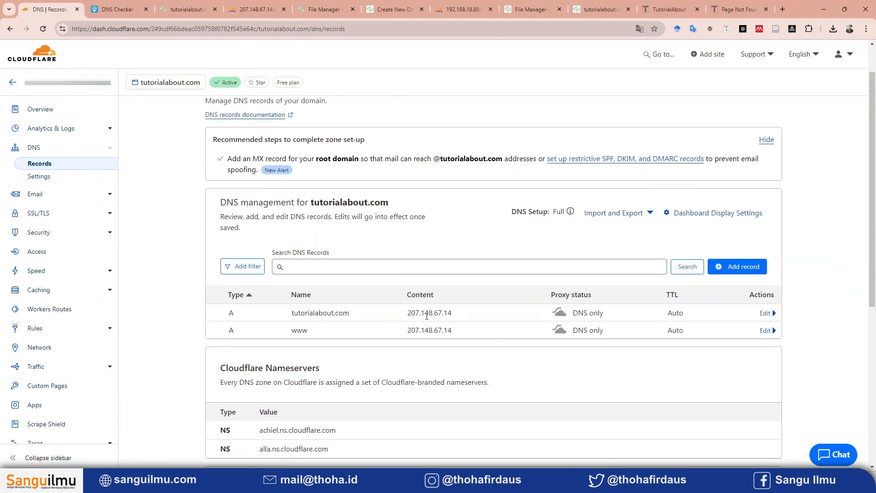
Delete the two A records for tutorialabout.com and www from the domain's DNS records.
left_click(762, 313)
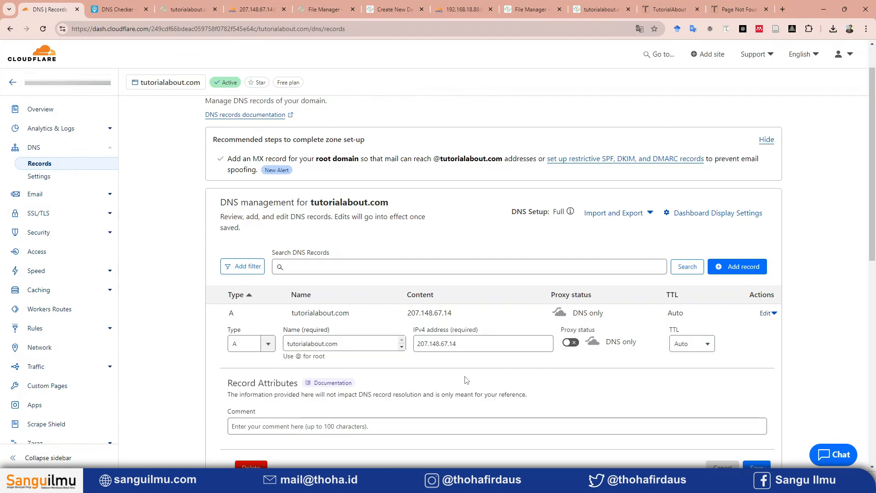
scroll(293, 420, "down", 2)
left_click(251, 376)
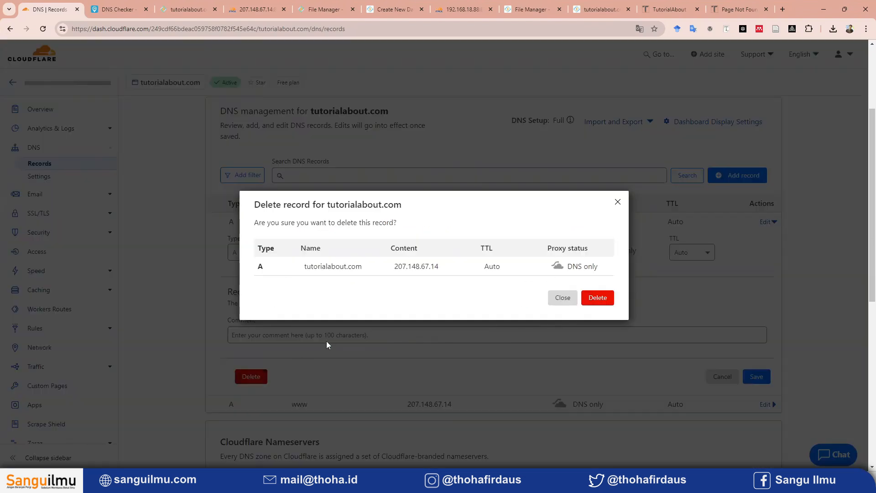
left_click(595, 299)
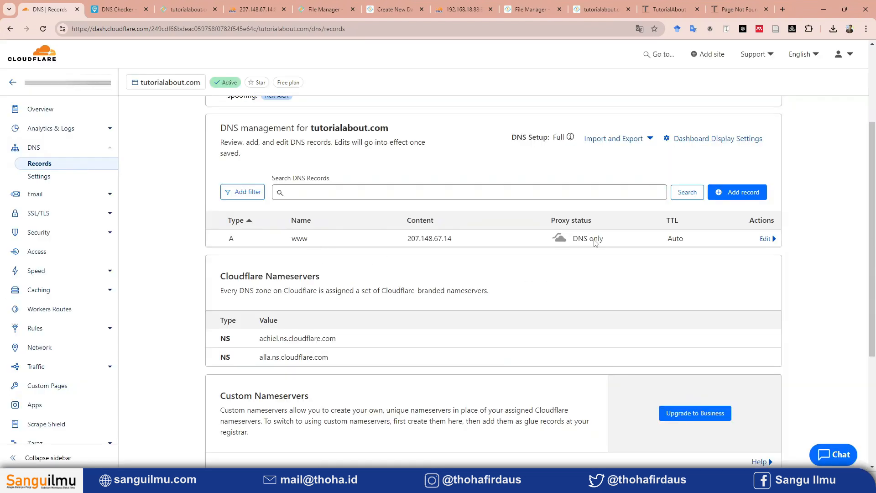
left_click(774, 241)
left_click(251, 393)
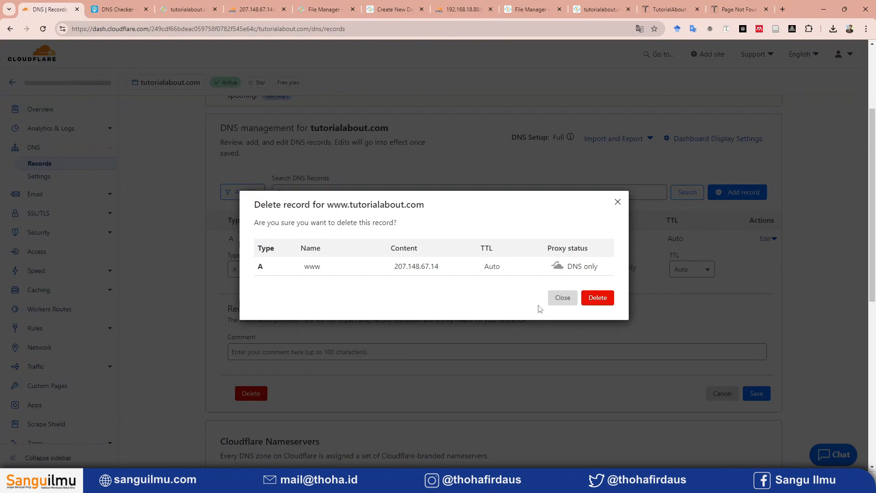
left_click(596, 299)
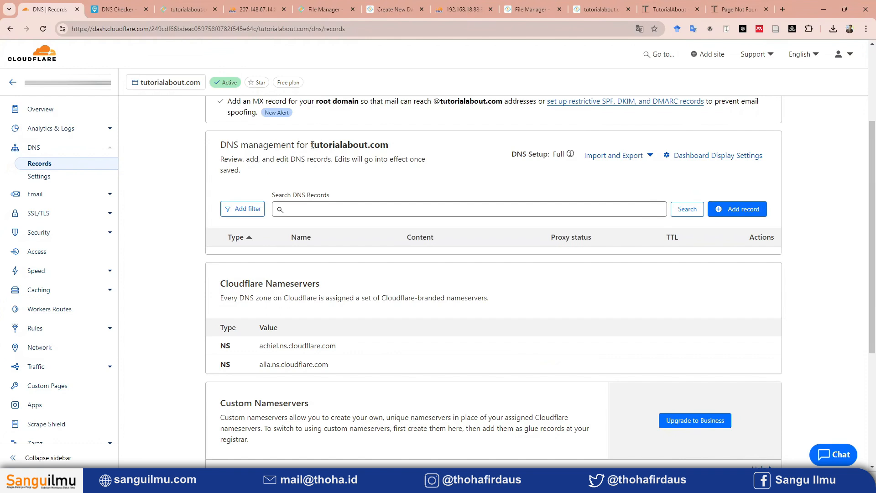
left_click_drag(312, 144, 388, 145)
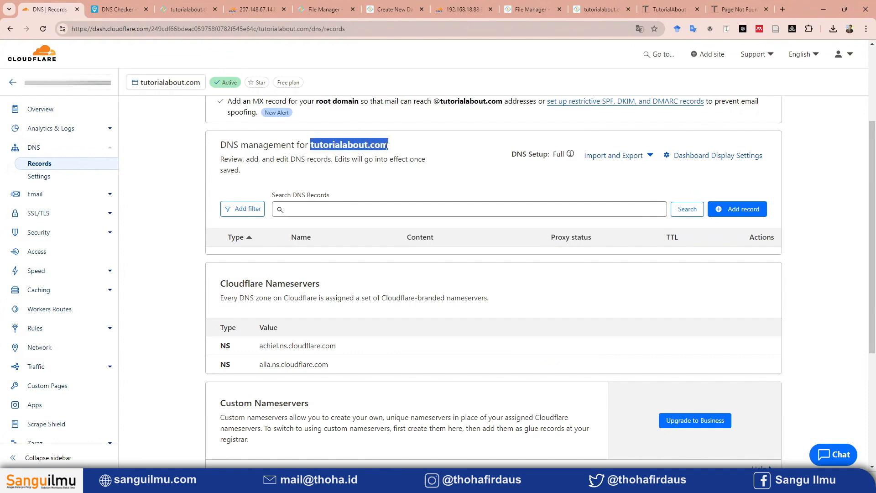
left_click(331, 160)
scroll(354, 209, "up", 2)
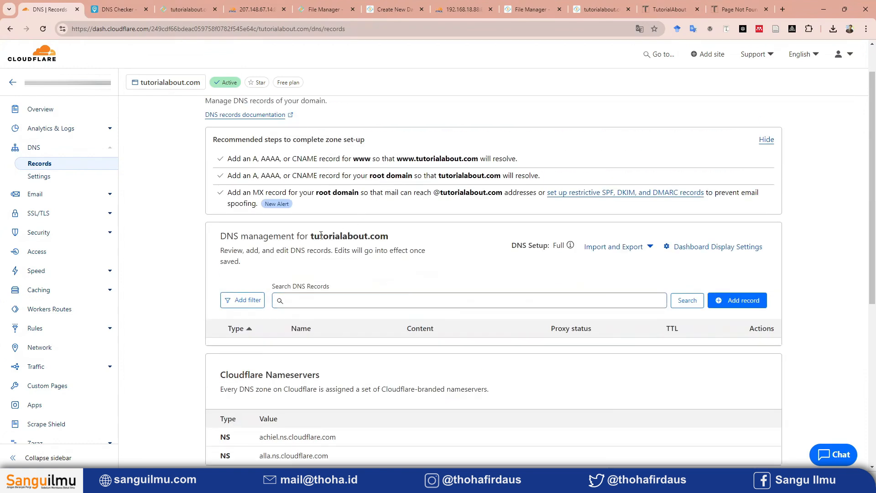
left_click_drag(311, 236, 389, 242)
left_click(363, 257)
Launch Cloudflare Zero Trust from the domain's Access page, choose the account, and open its list of network tunnels.
left_click(40, 251)
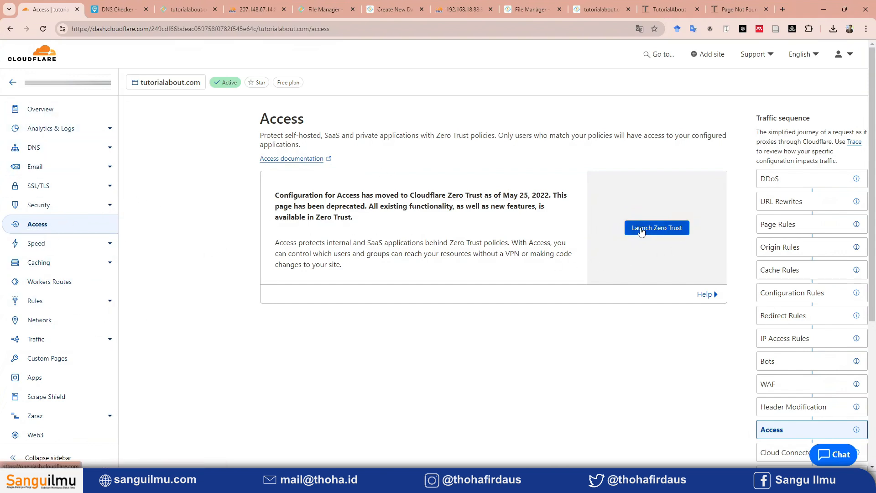
left_click(677, 232)
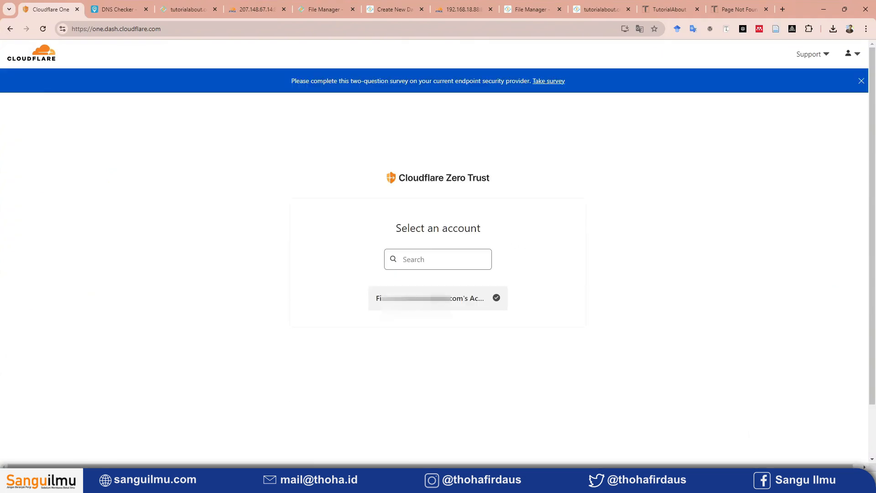
left_click(392, 297)
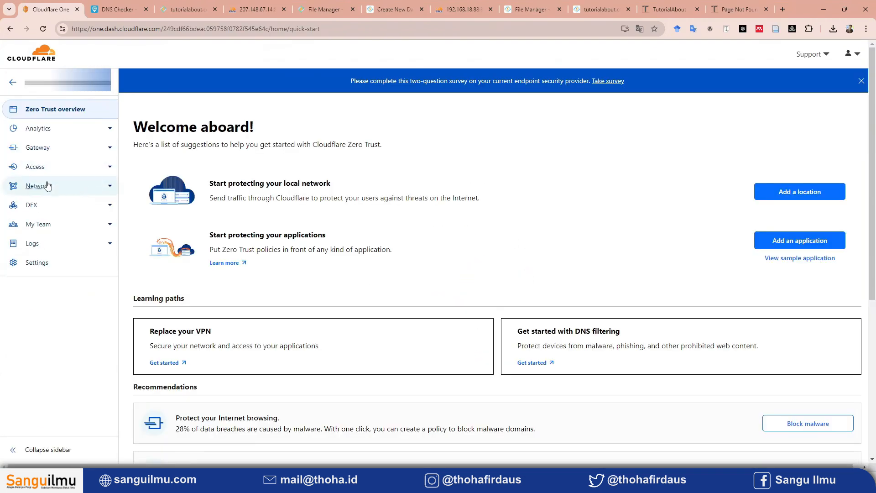
left_click(37, 188)
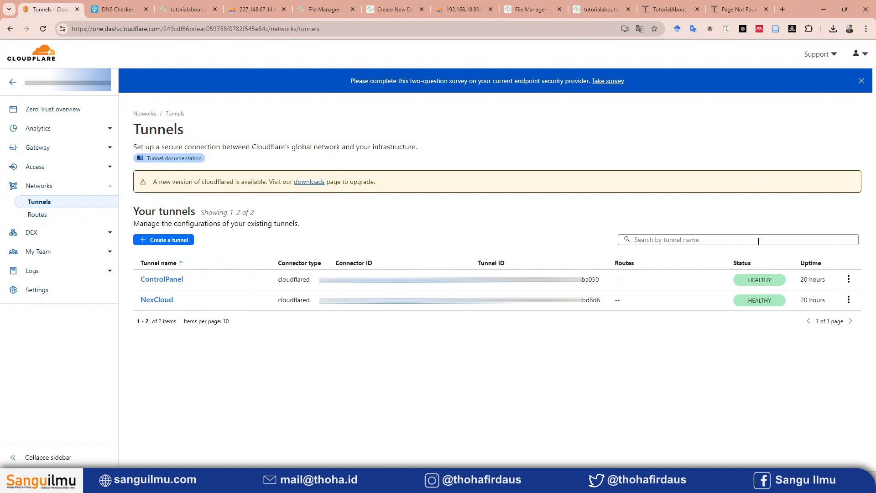
Open the ControlPanel tunnel's configuration and show its public hostnames.
left_click(849, 279)
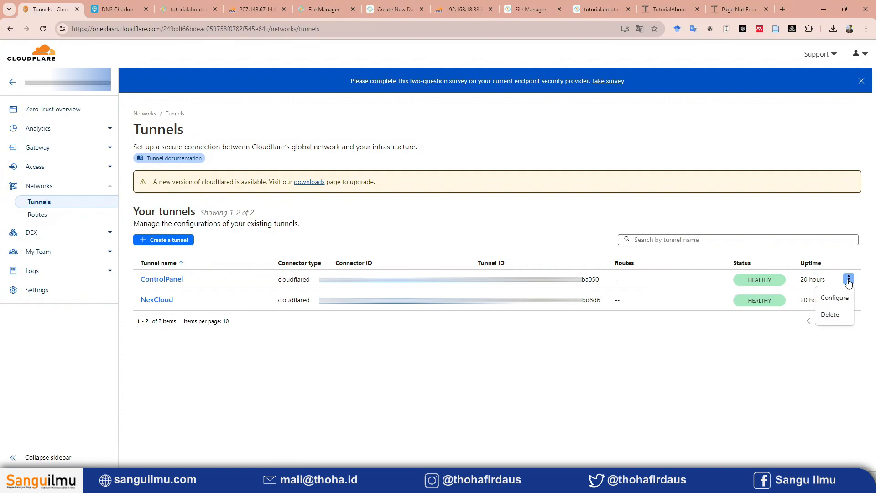
left_click(840, 299)
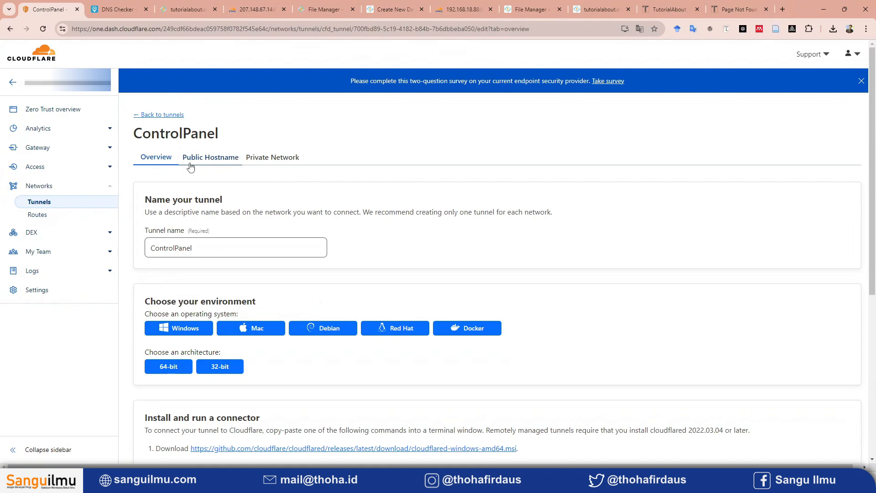
left_click(206, 164)
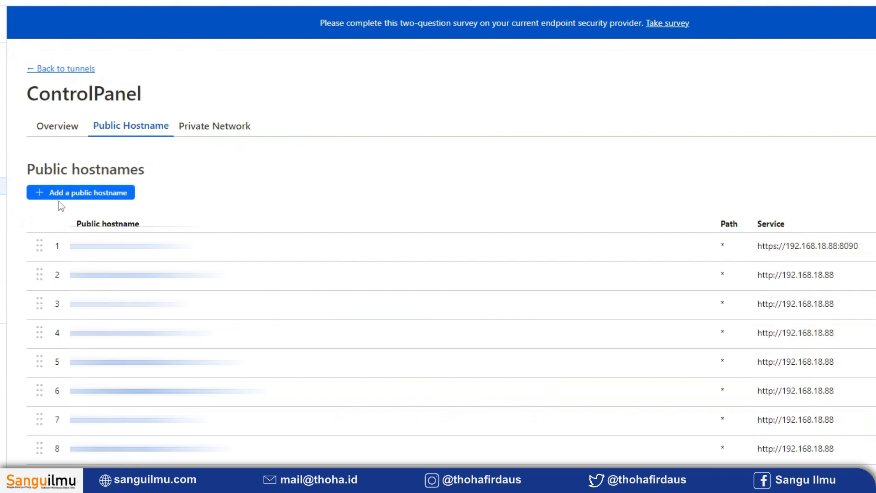
Start a new public hostname for the ControlPanel tunnel with domain tutorialabout.com and service type HTTP.
left_click(122, 196)
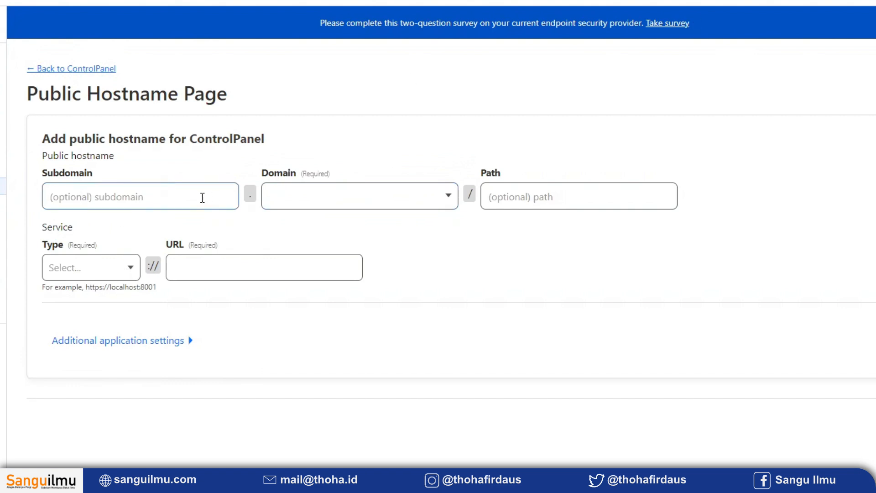
left_click(337, 201)
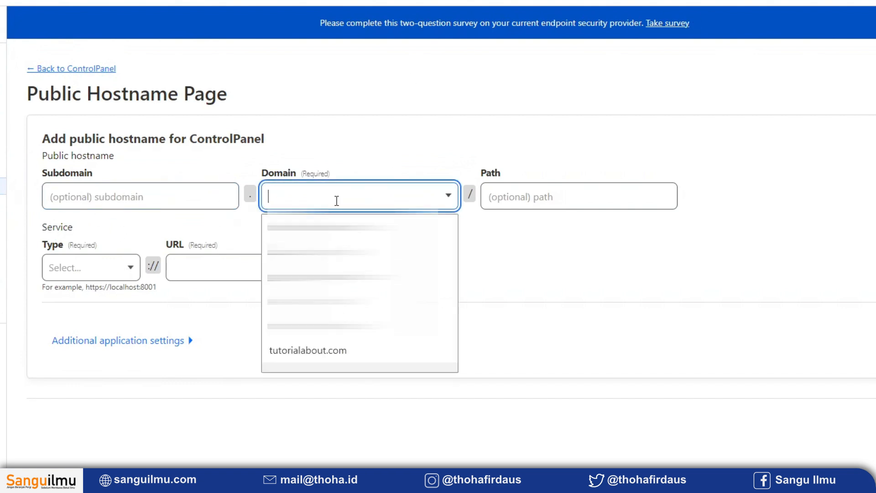
left_click(329, 354)
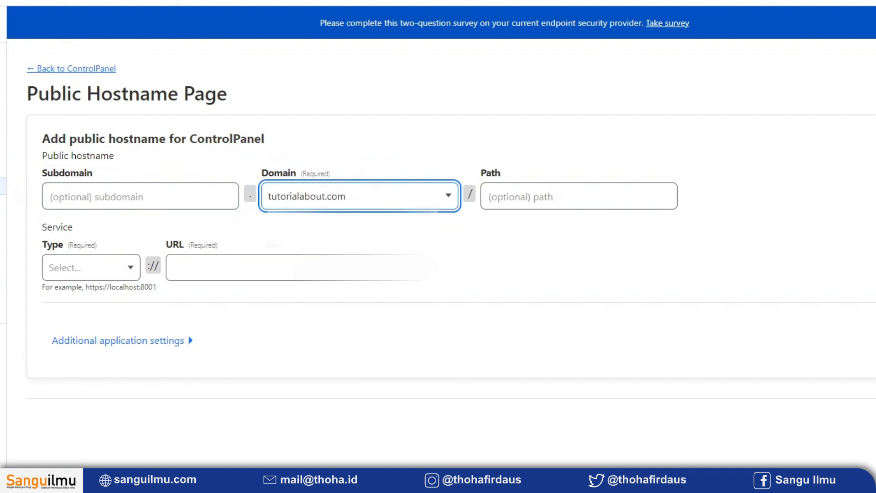
left_click(115, 270)
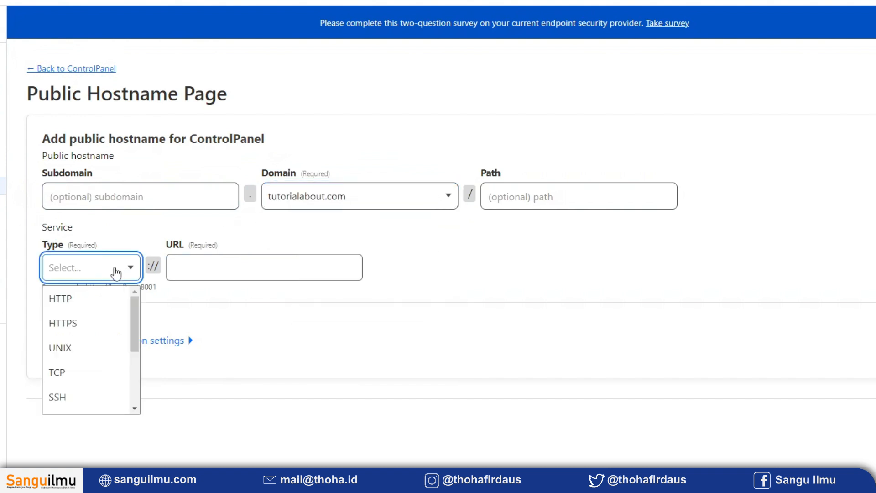
left_click(72, 302)
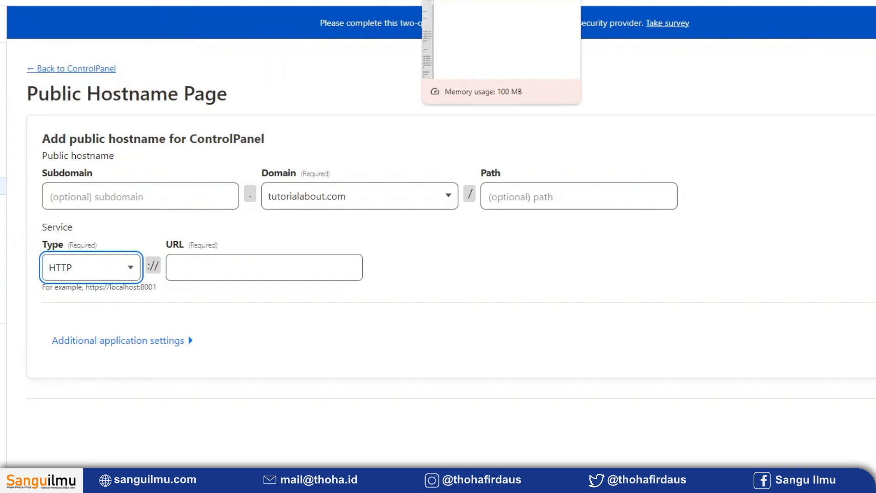
Copy the local server's IP from the phpMyAdmin address, set the service URL to 192.168.18.88, and save the hostname.
left_click(650, 18)
left_click(68, 55)
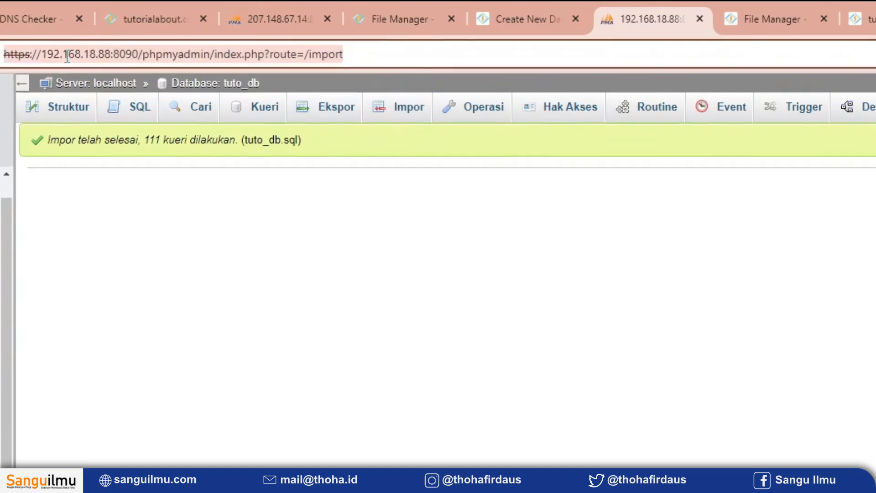
left_click_drag(40, 54, 124, 55)
key("ctrl+c")
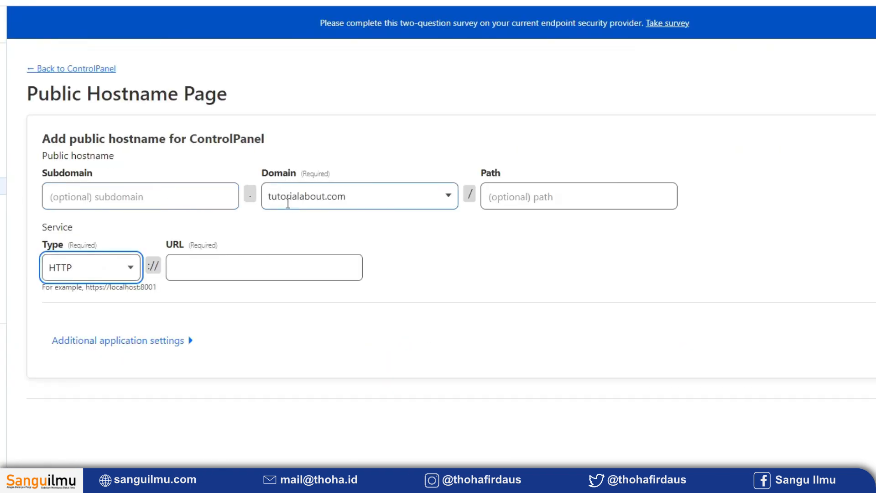
left_click(235, 266)
key("ctrl+v")
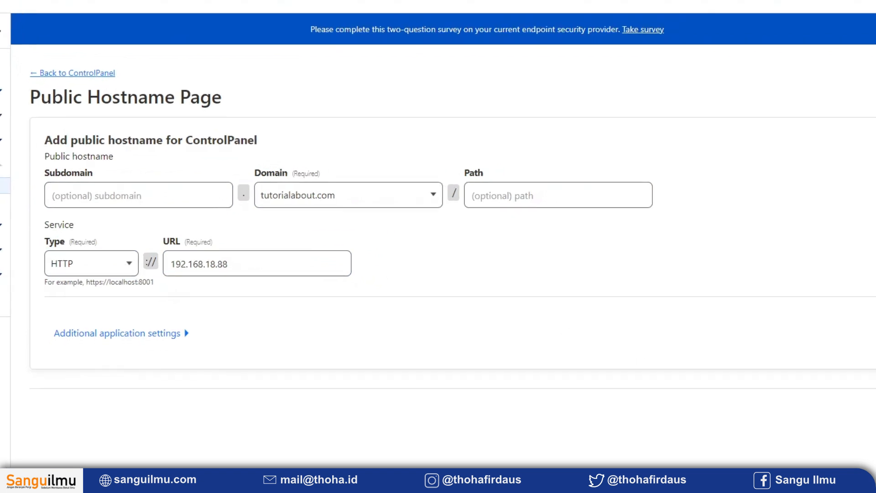
left_click(745, 363)
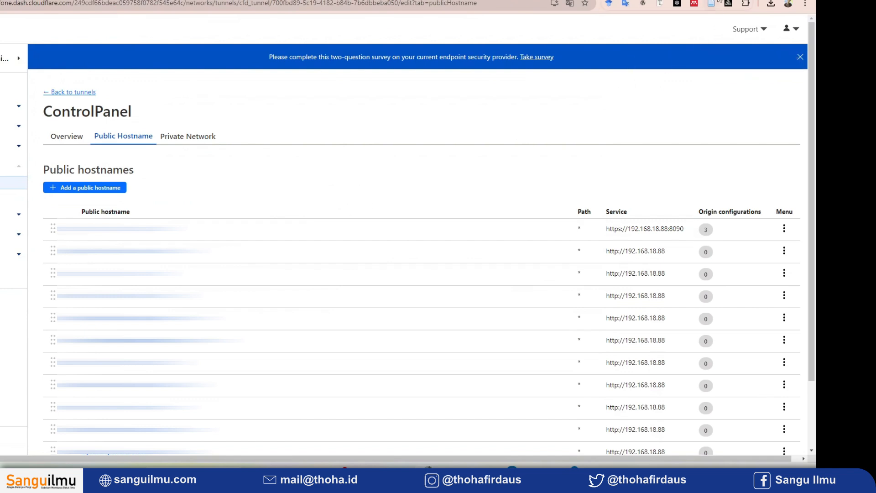
Load tutorialabout.com in a new browser tab to check the site through the tunnel.
left_click(782, 9)
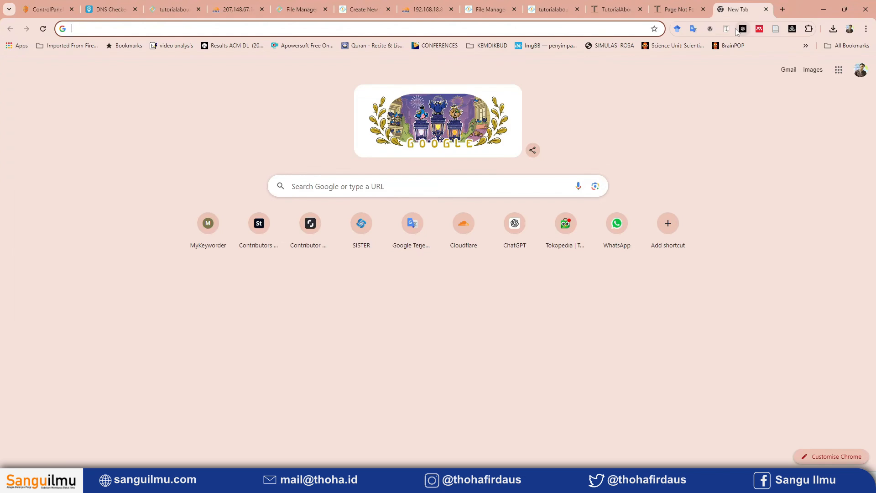
type("tutor")
key("Return")
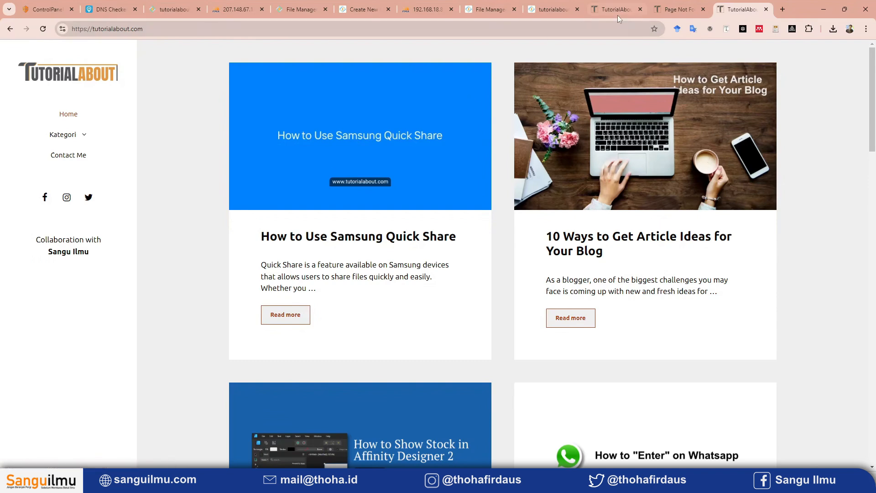
mouse_move(615, 4)
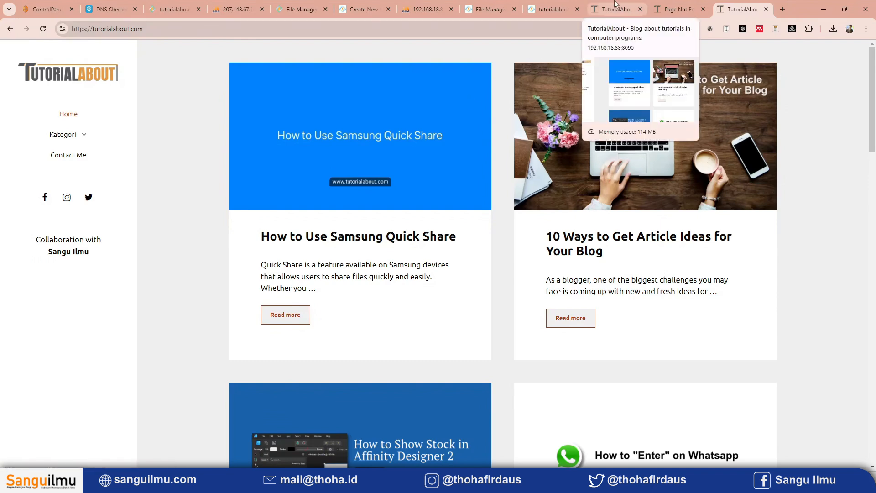
left_click(656, 5)
left_click(213, 29)
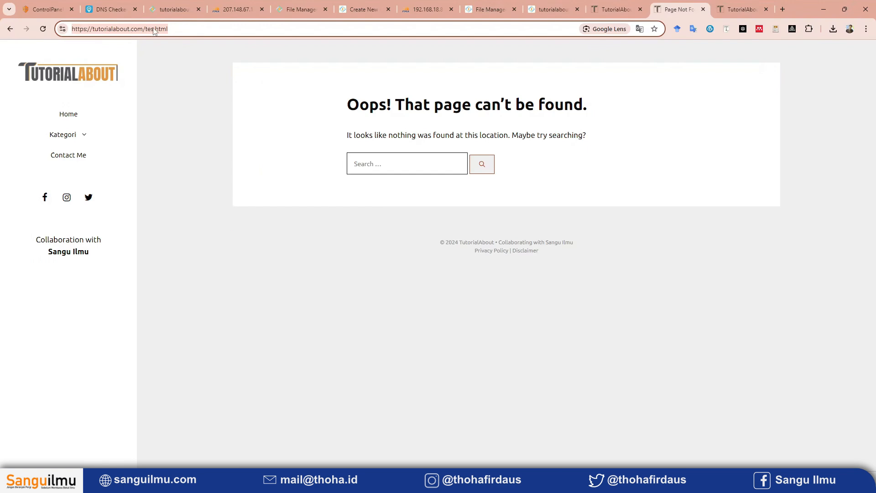
left_click(226, 32)
key("Return")
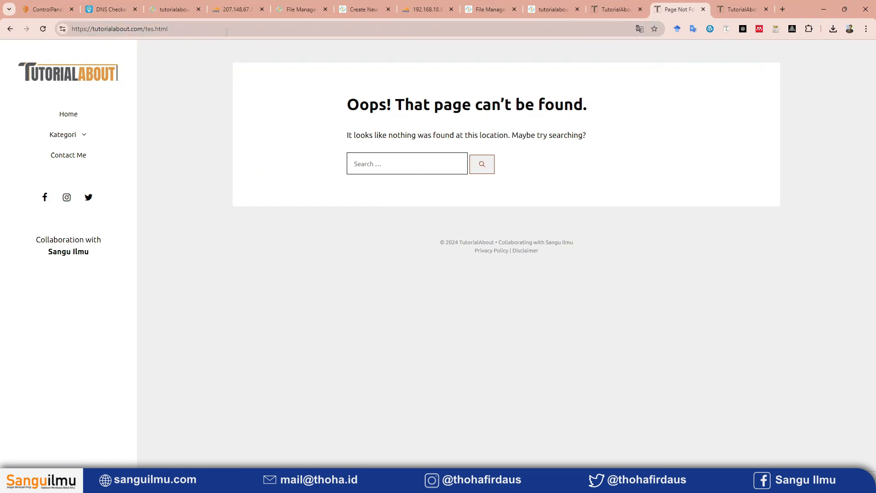
left_click_drag(176, 32, 73, 28)
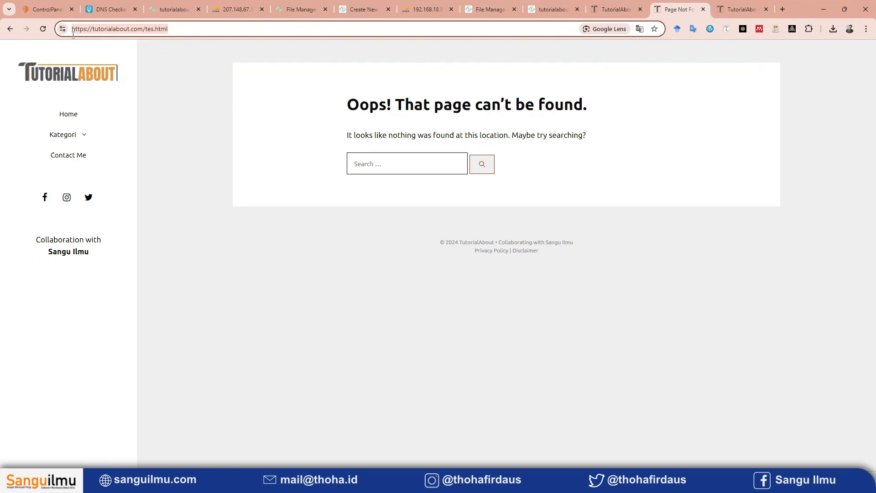
left_click(151, 54)
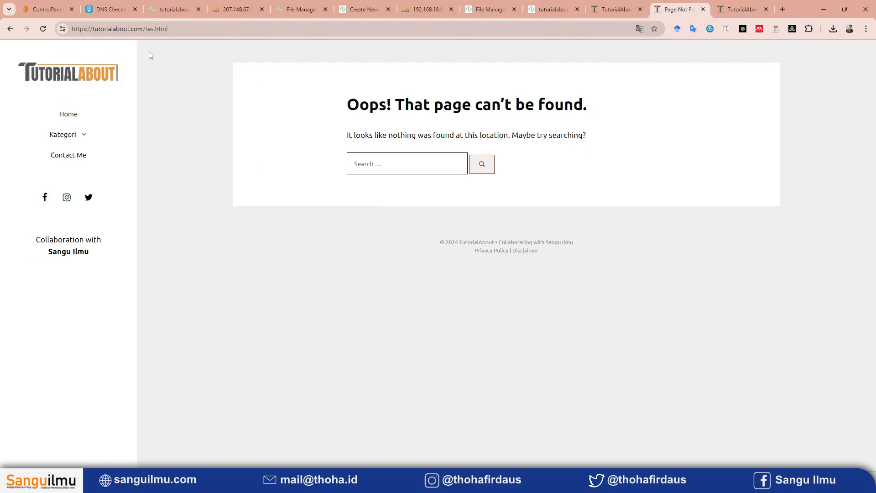
Open a new Incognito window and load tutorialabout.com in it.
left_click(864, 31)
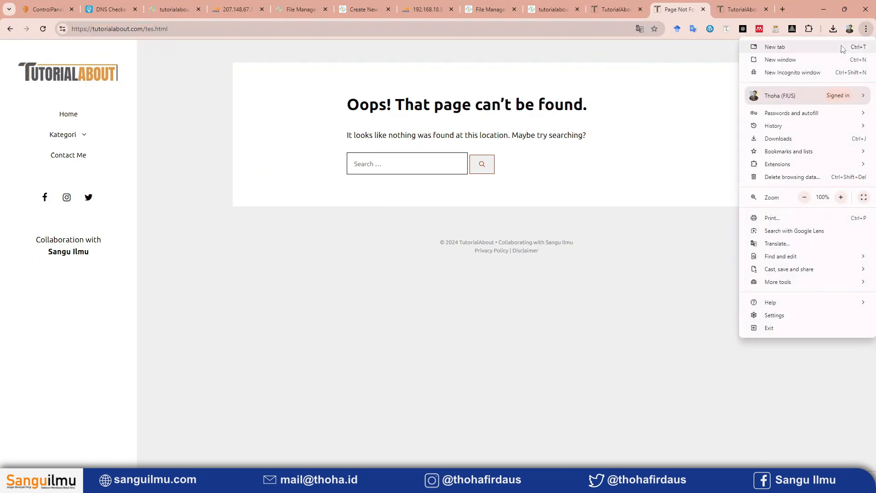
left_click(793, 74)
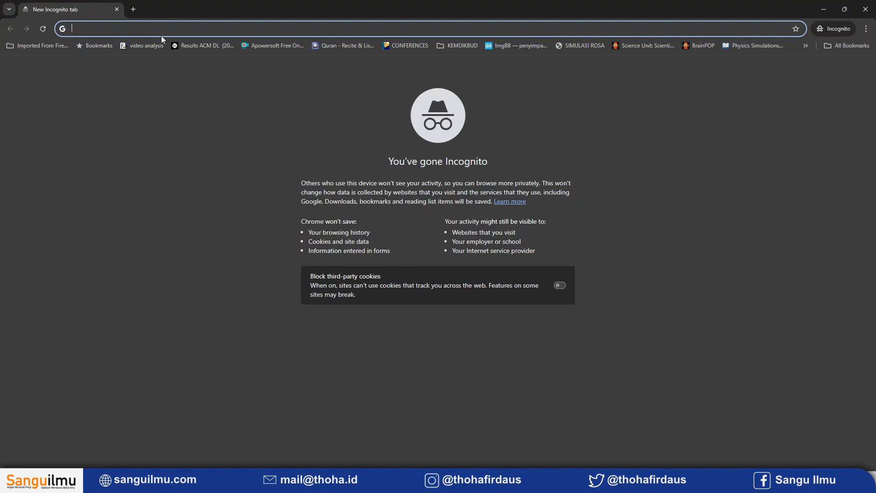
type("tutorialabout.com")
key("Return")
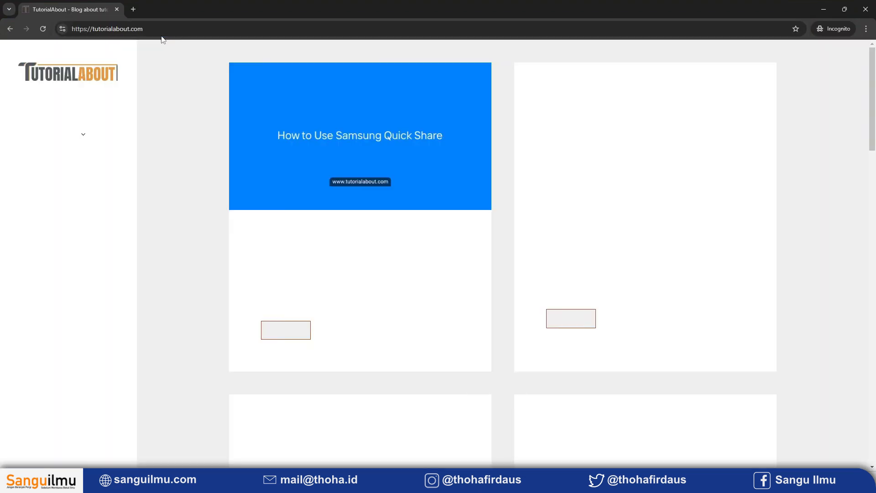
left_click(196, 29)
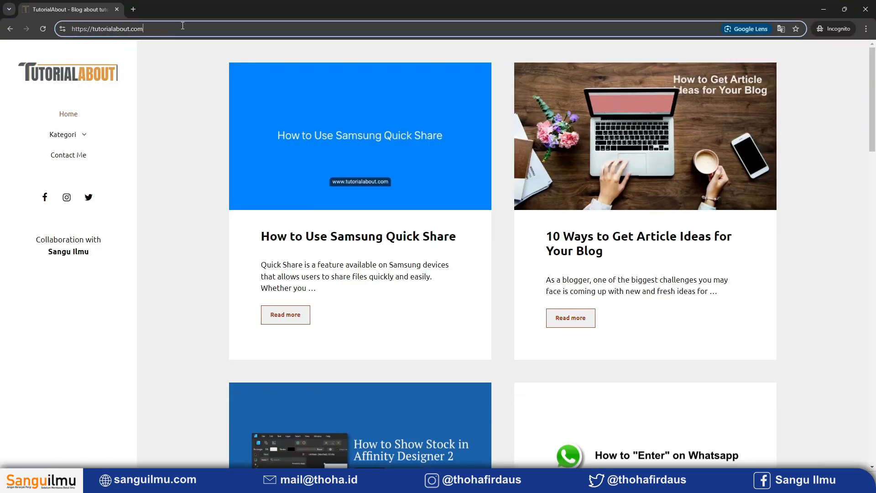
left_click(211, 28)
type("/")
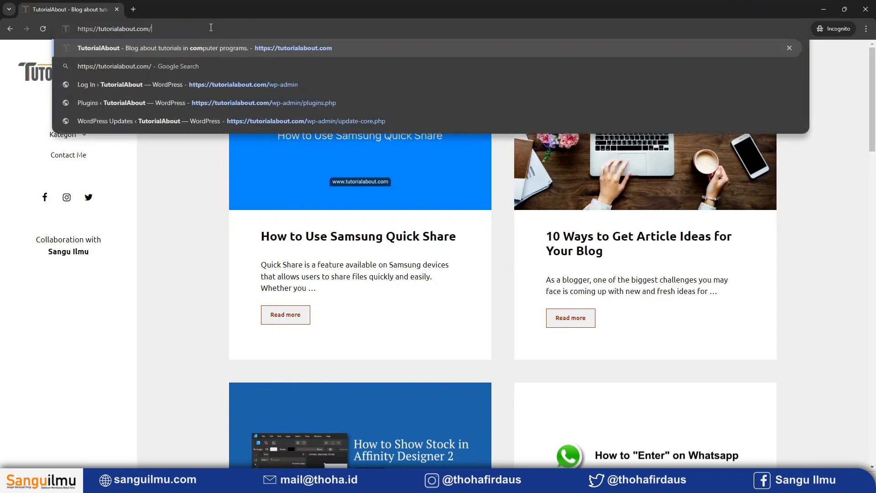
type("tes.html")
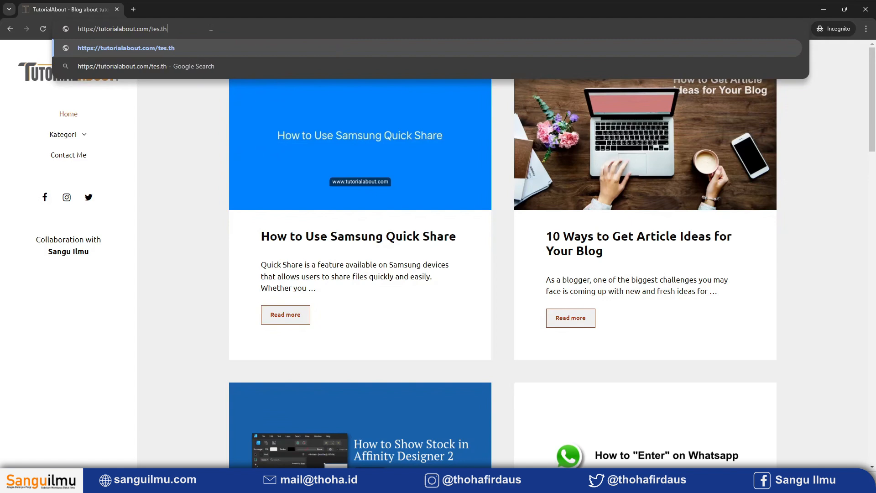
key("Return")
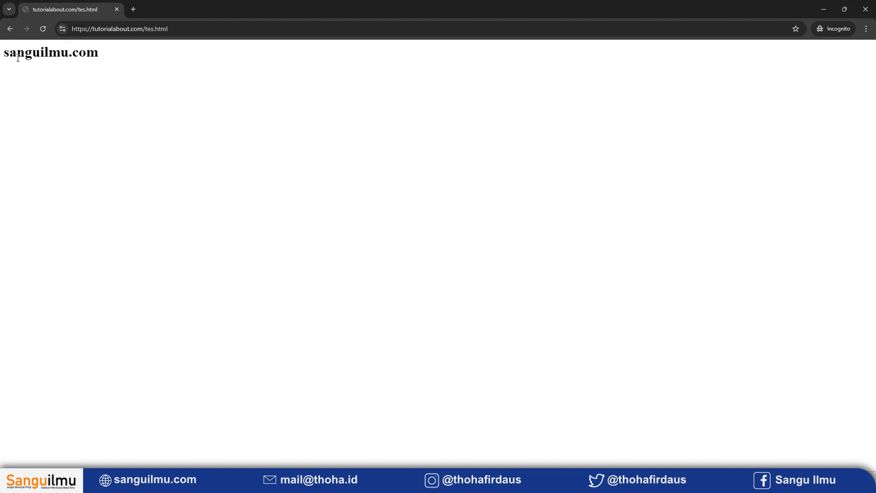
left_click_drag(106, 54, 6, 52)
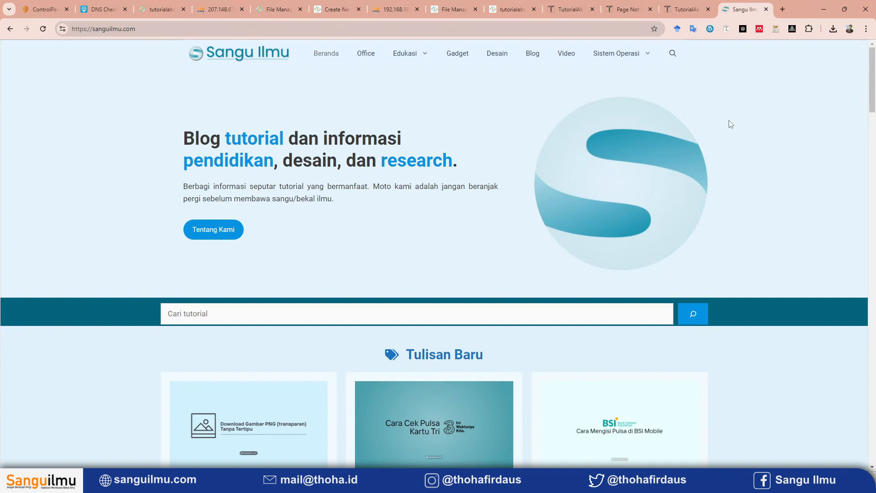